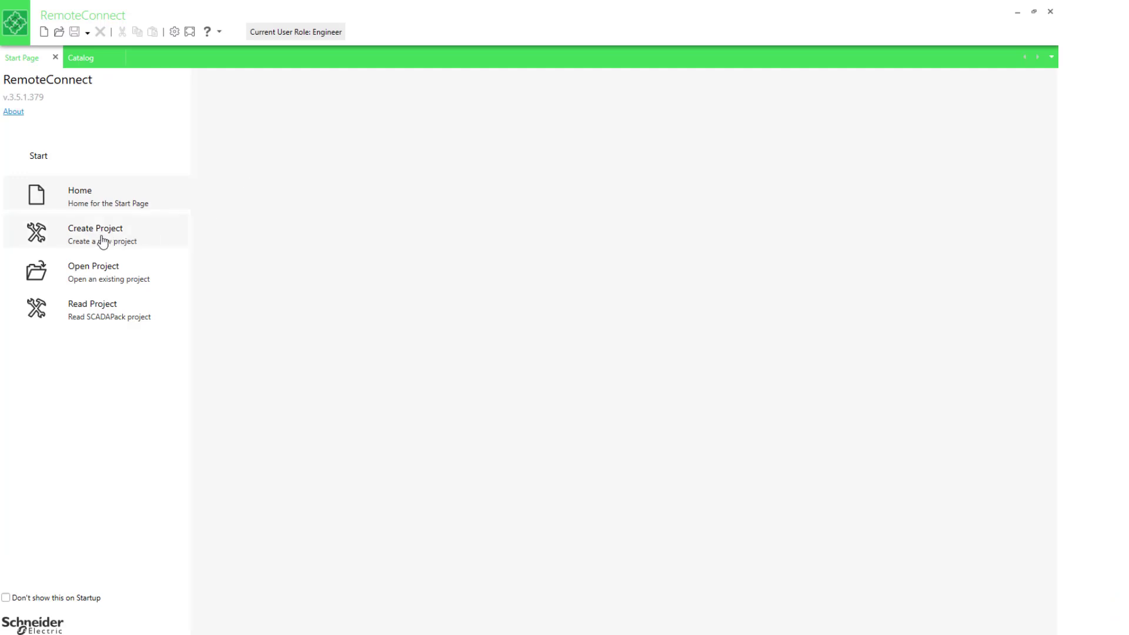
Step: Create a new SCADAPack 575 project over USB, accepting the default wizard settings
click(103, 235)
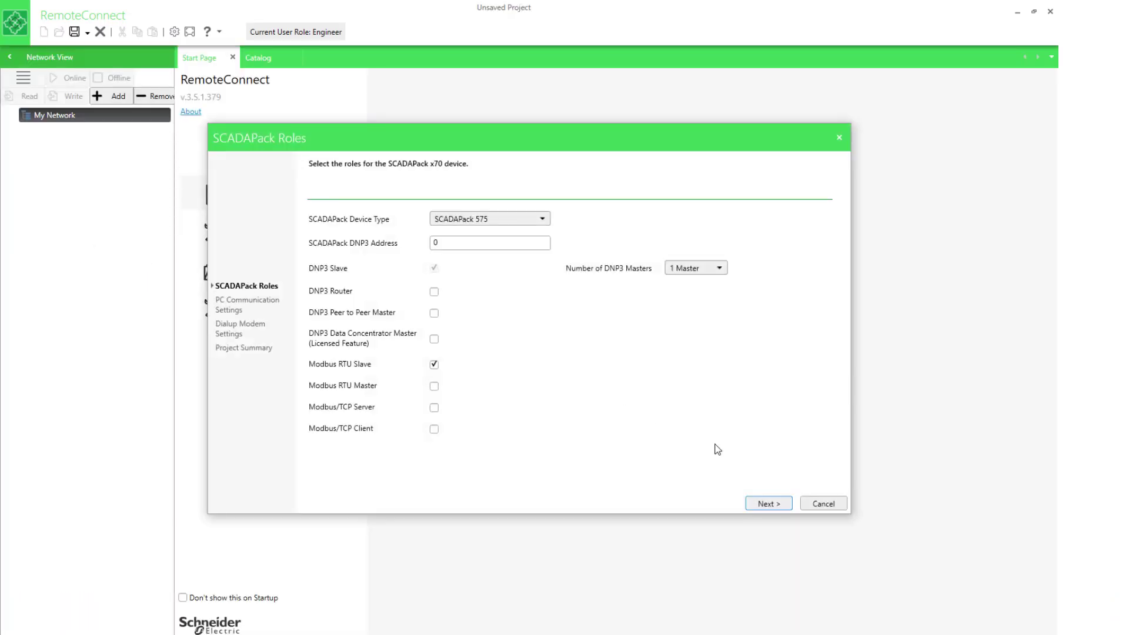
click(787, 508)
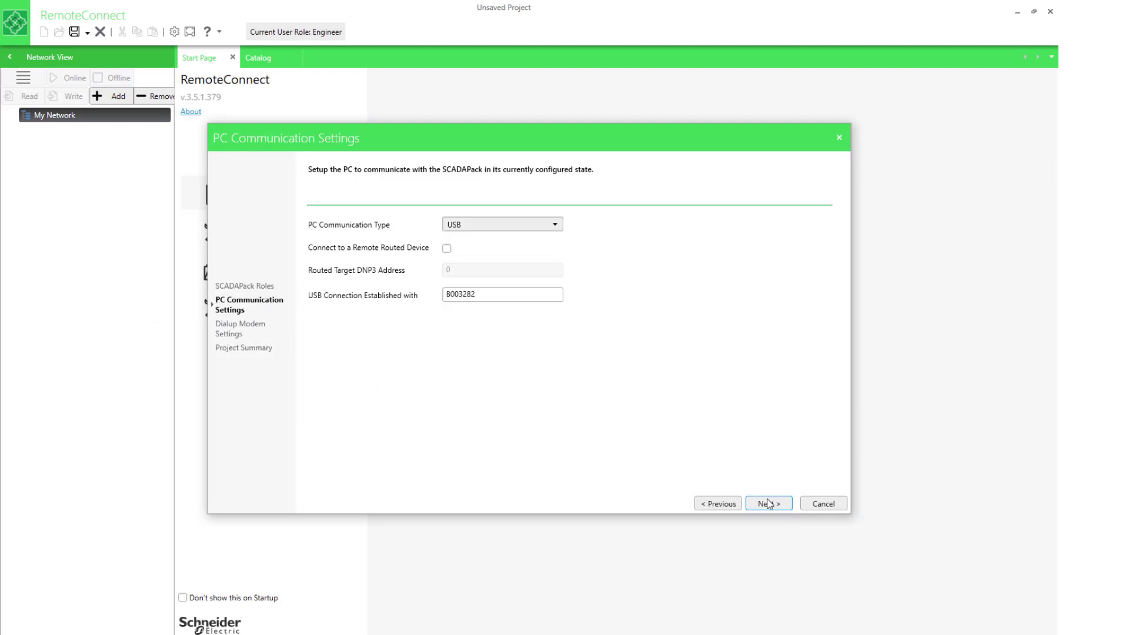
click(769, 504)
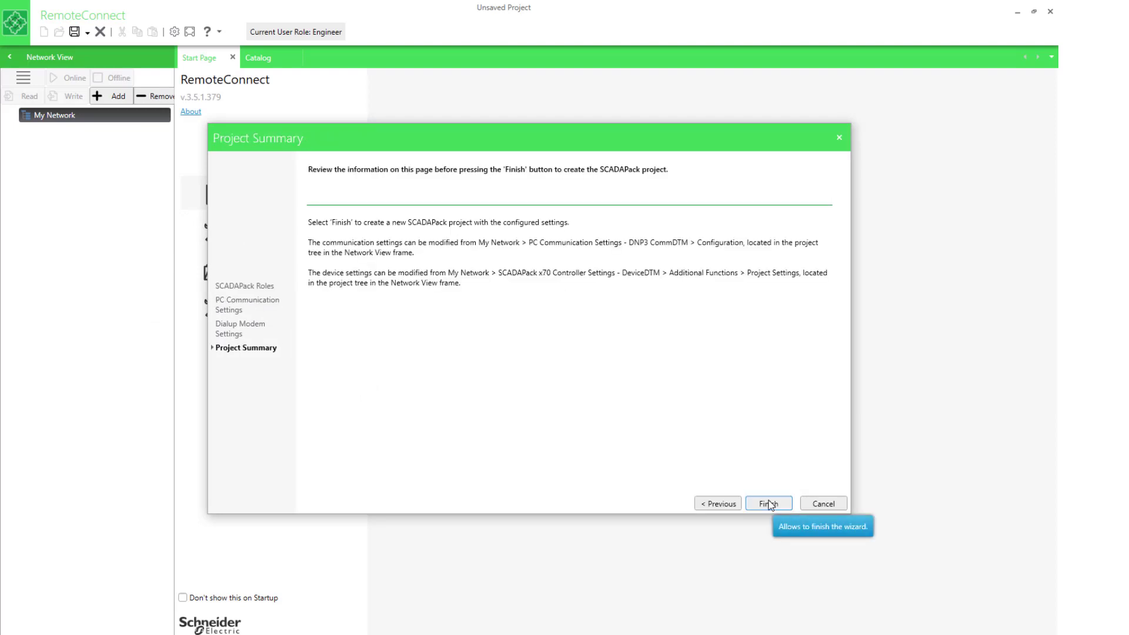
click(770, 505)
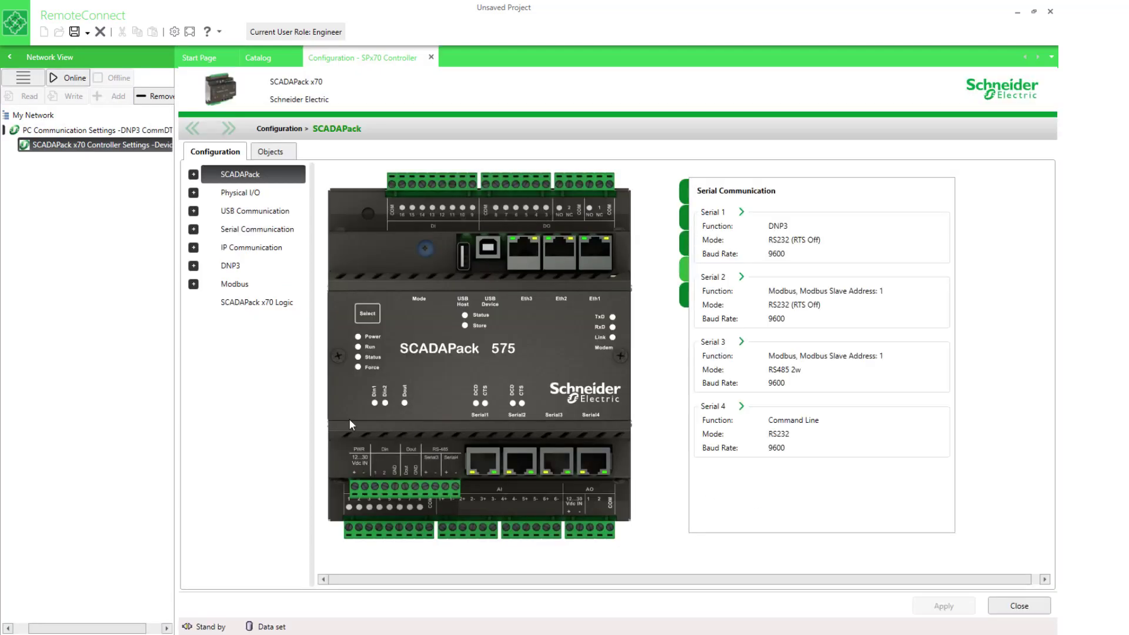
Step: Go online and write the configuration and logic to the controller
click(75, 78)
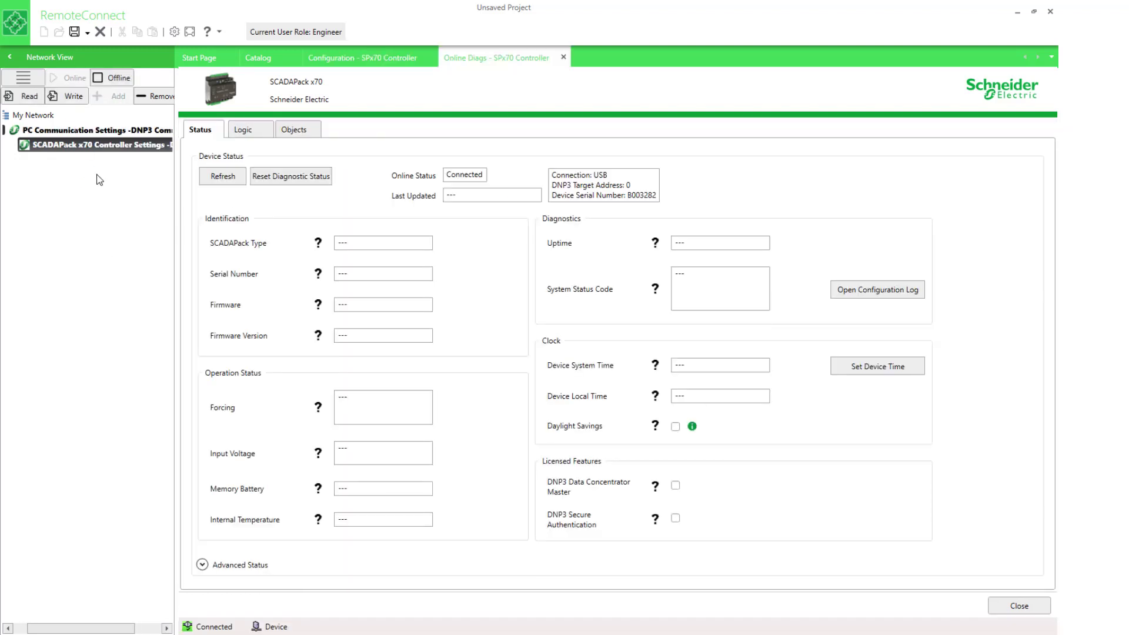
click(79, 100)
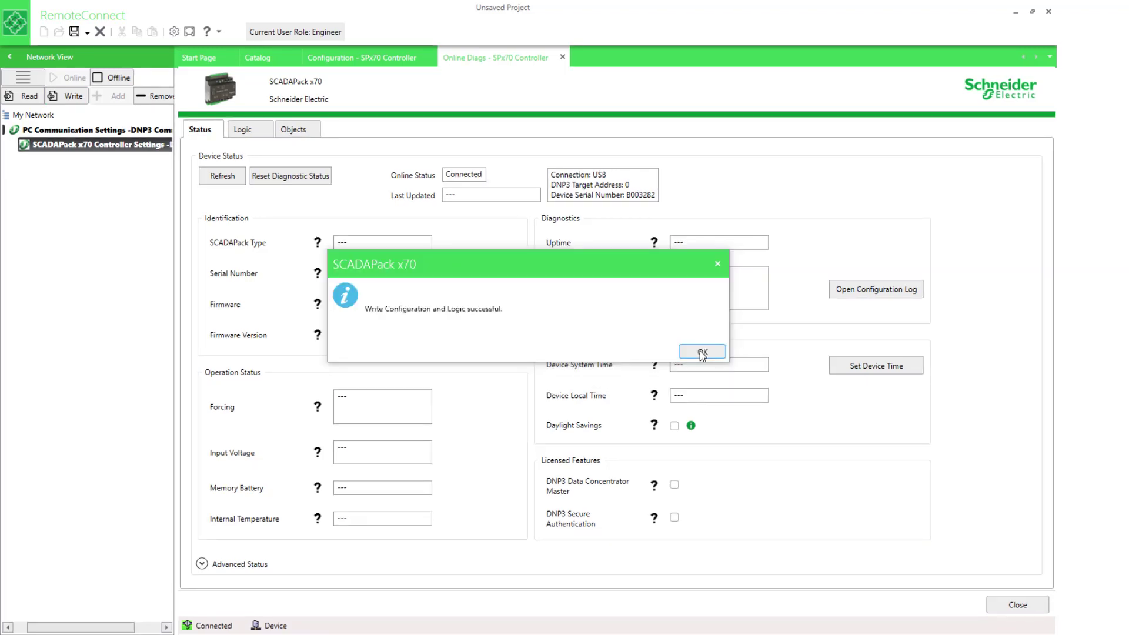
click(702, 352)
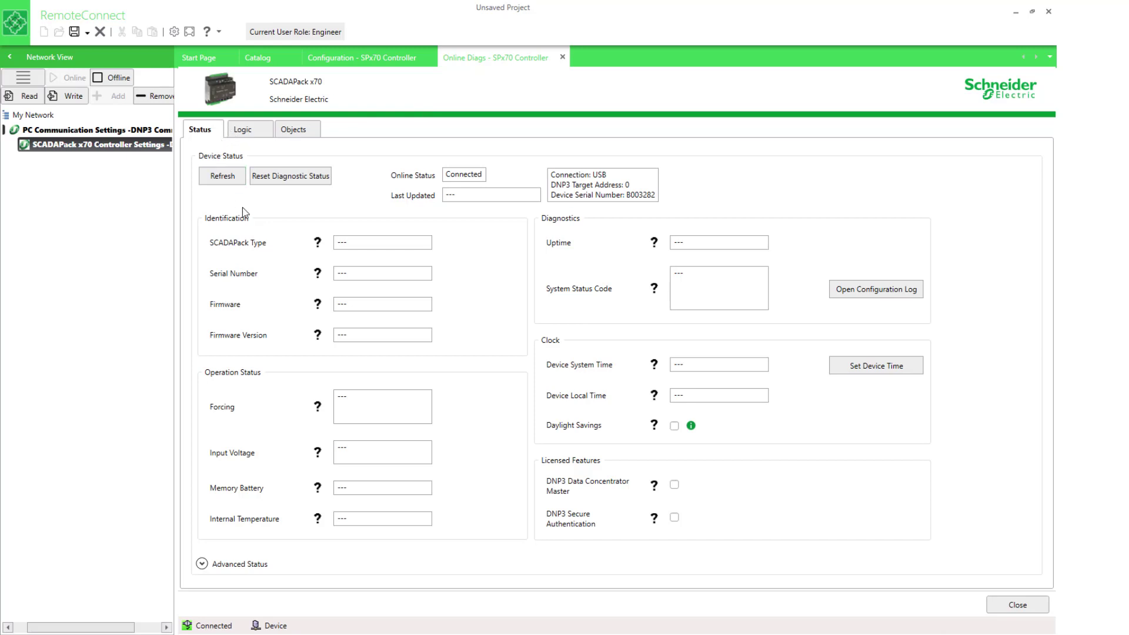
Step: Refresh the controller's Status and Logic diagnostics to read current values
click(223, 182)
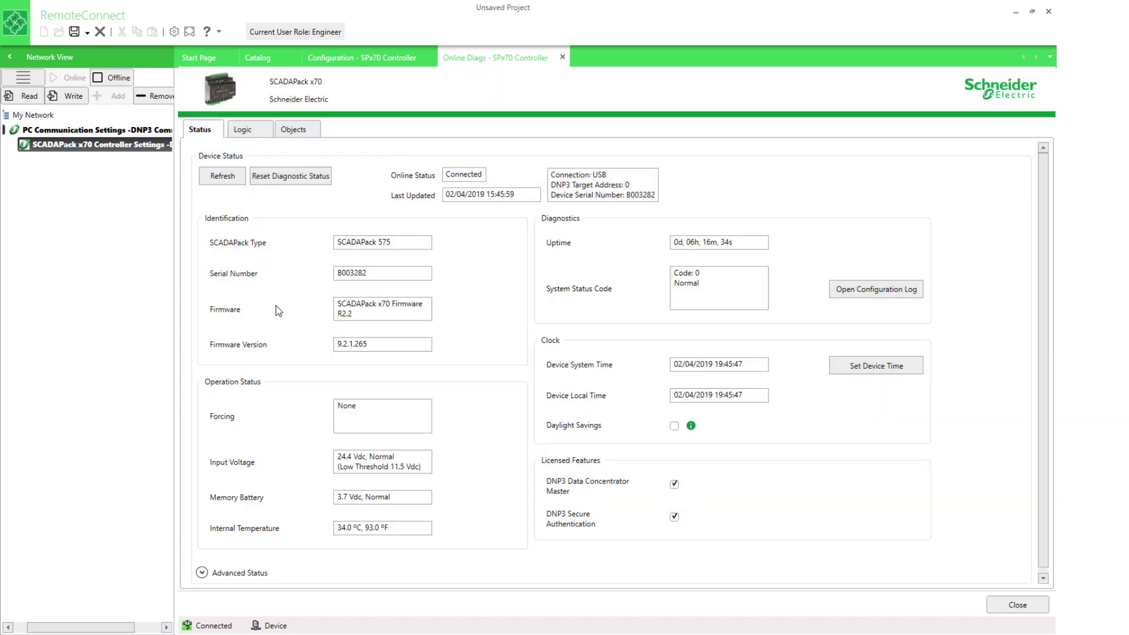
click(235, 134)
click(222, 178)
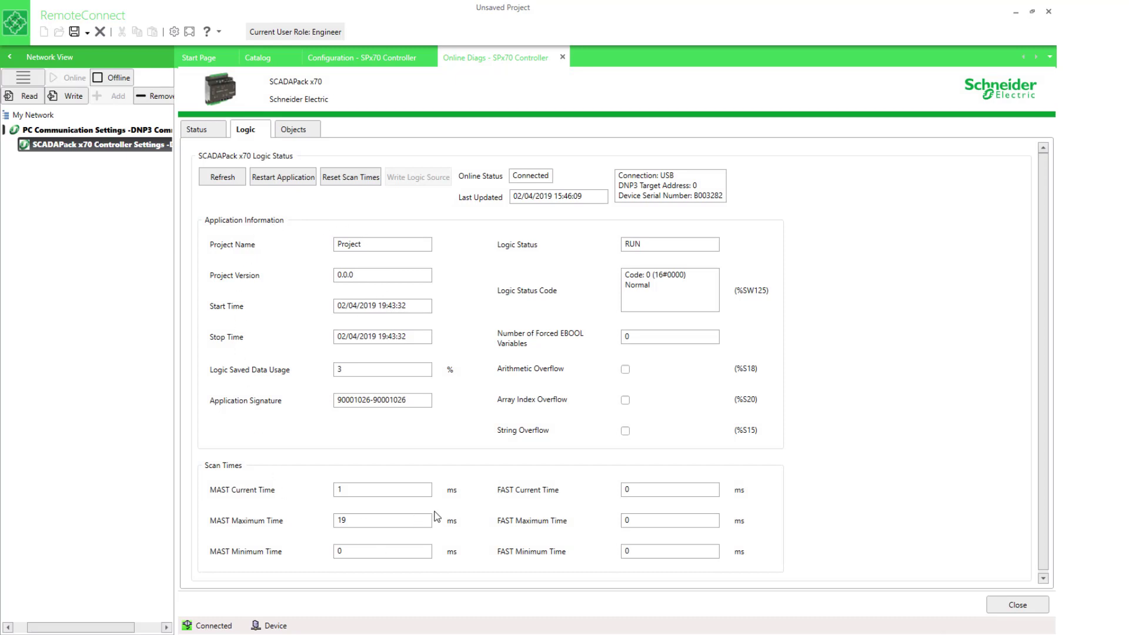
Step: Check the Forced Objects list, then show the SCADAPack I/O object browser
click(307, 134)
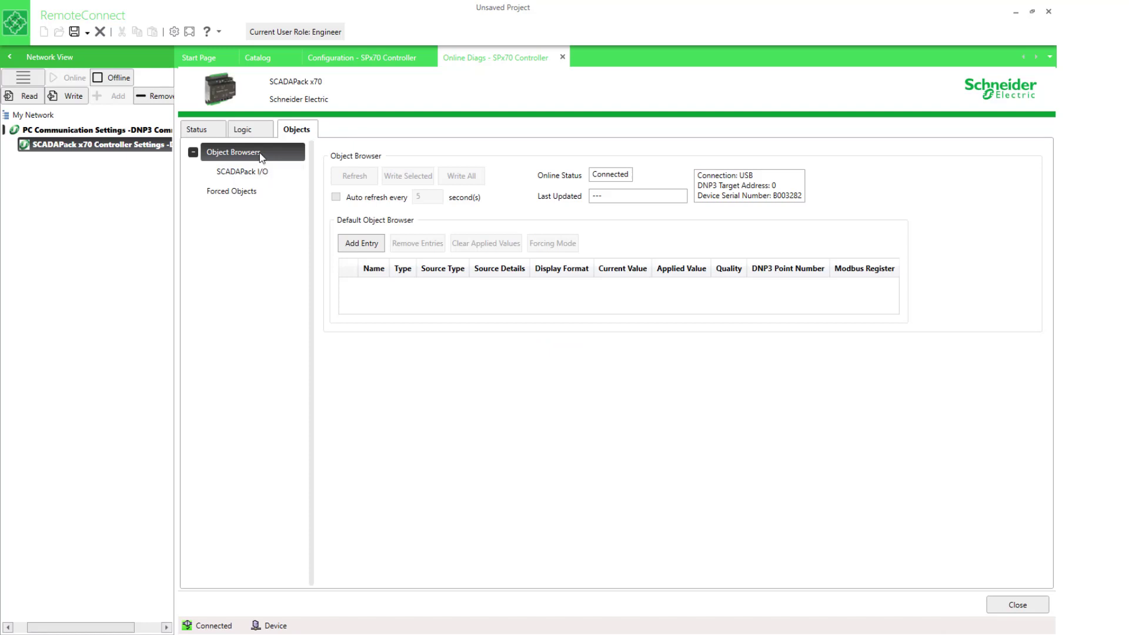
click(243, 200)
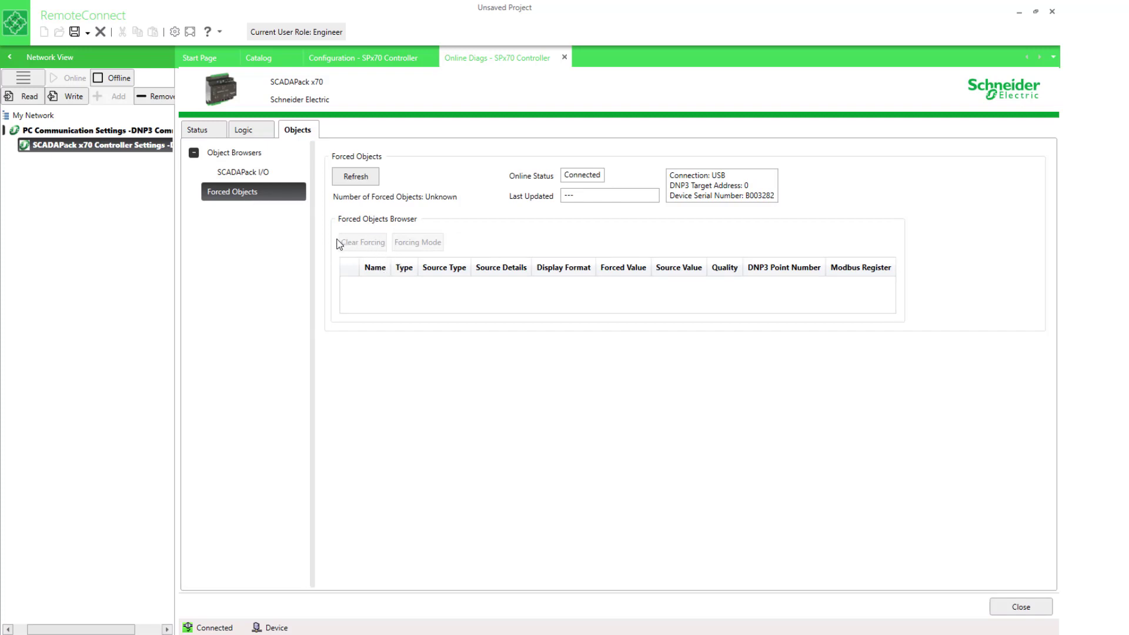
click(249, 156)
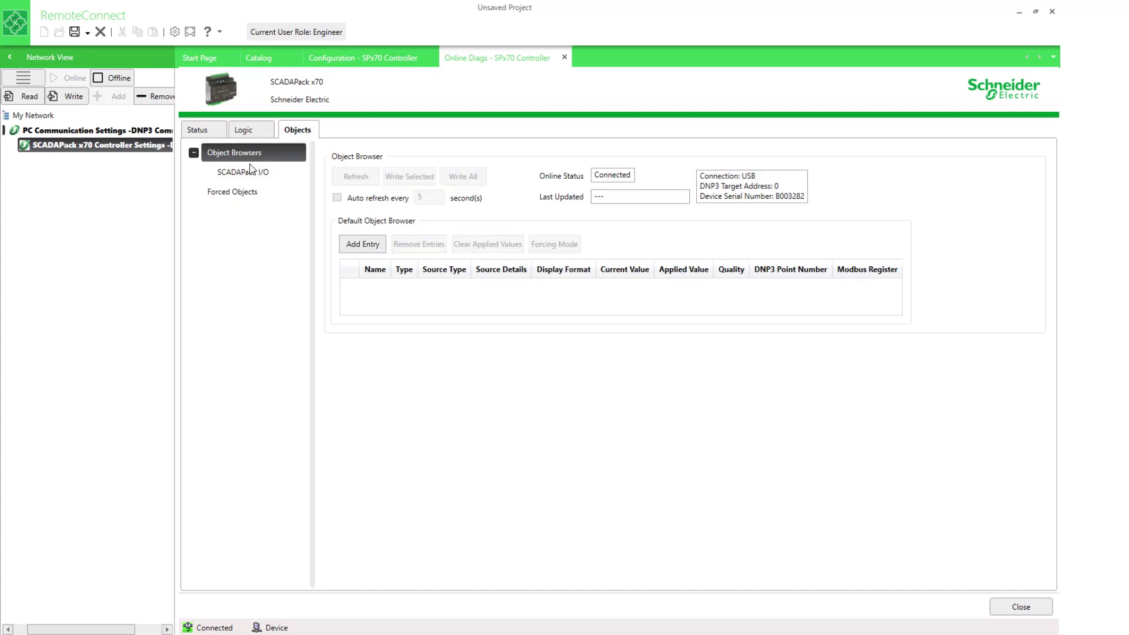
click(252, 174)
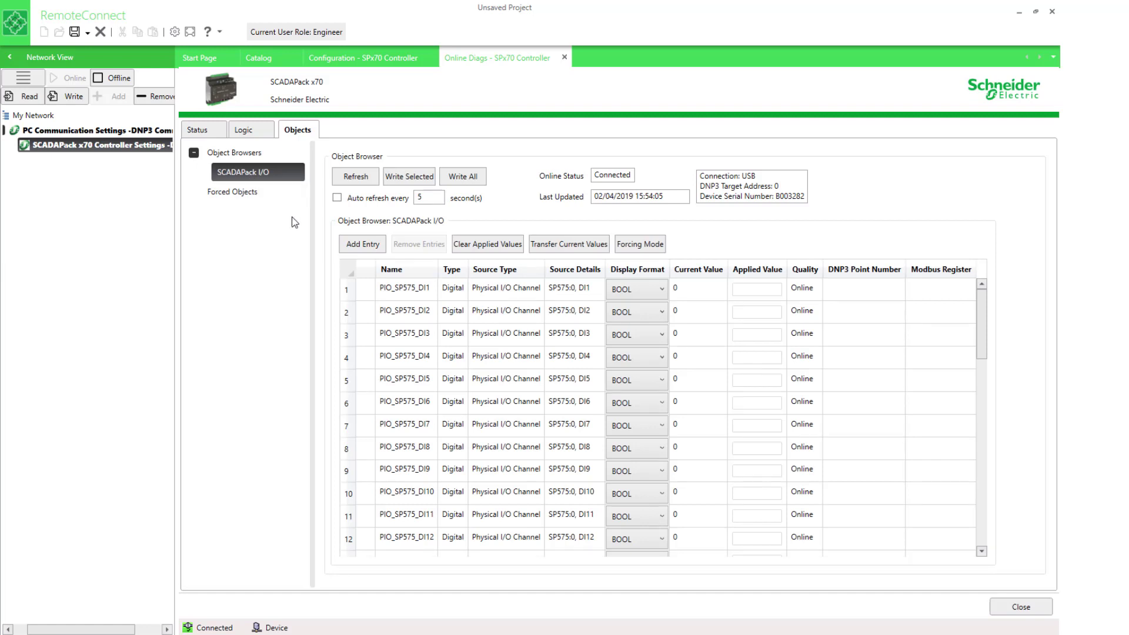
Step: Set the Auto refresh interval to 1 second and re-enable auto refresh
click(363, 178)
click(337, 199)
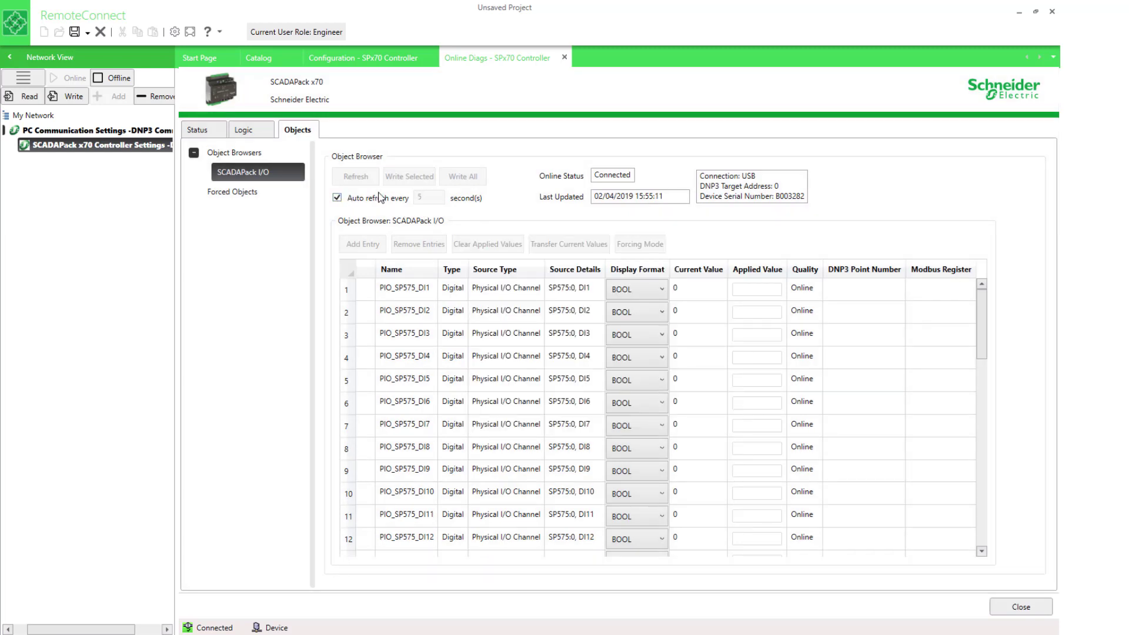
click(337, 198)
double_click(436, 198)
text(1)
click(337, 198)
Step: With auto refresh off, write an applied value of 1 to PIO_SP575_DO1
drag(980, 333, 988, 408)
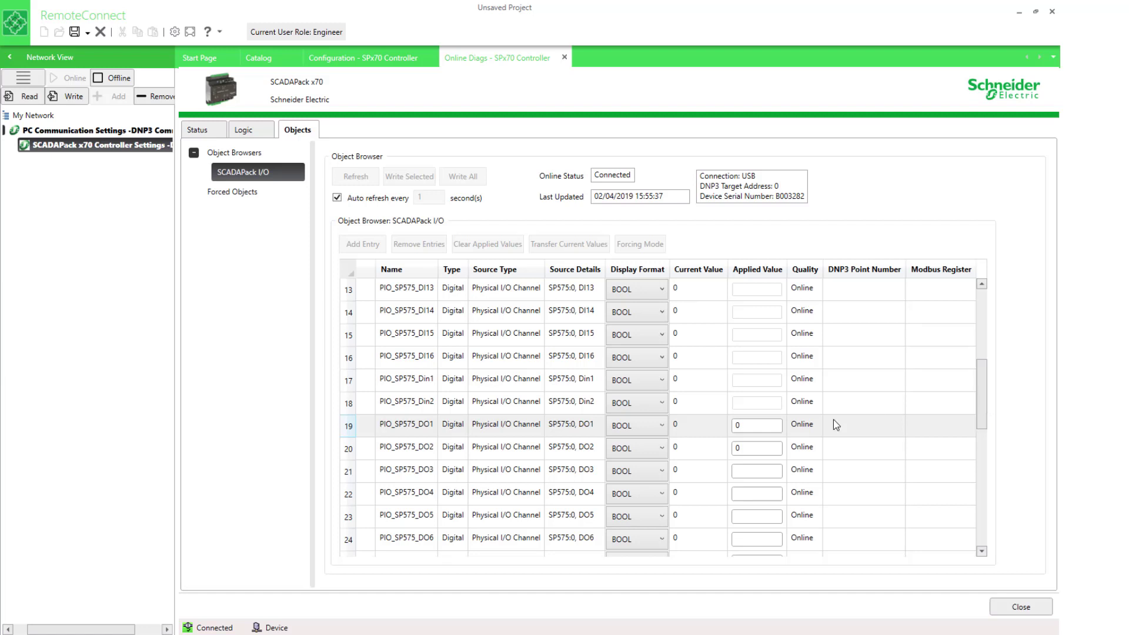
click(750, 425)
key(BackSpace)
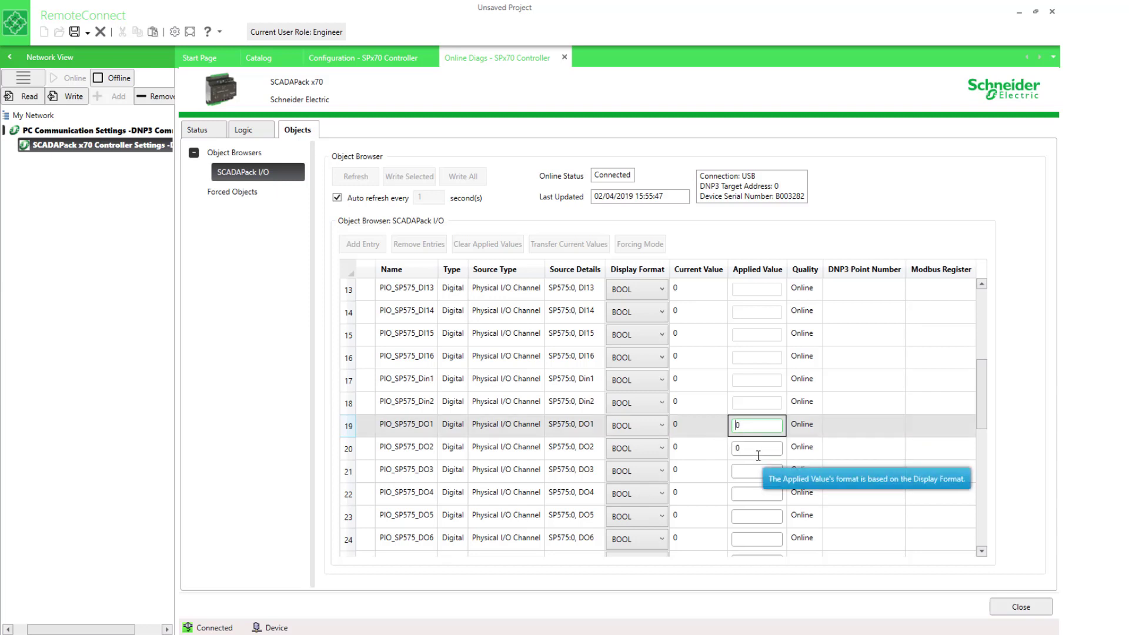
click(338, 199)
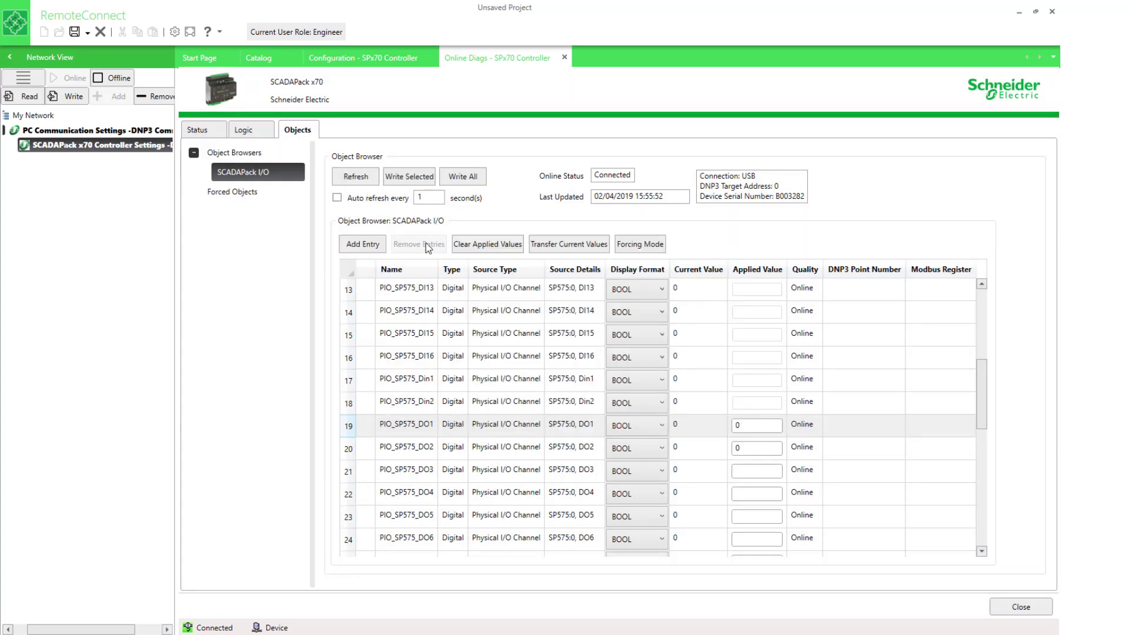
click(804, 425)
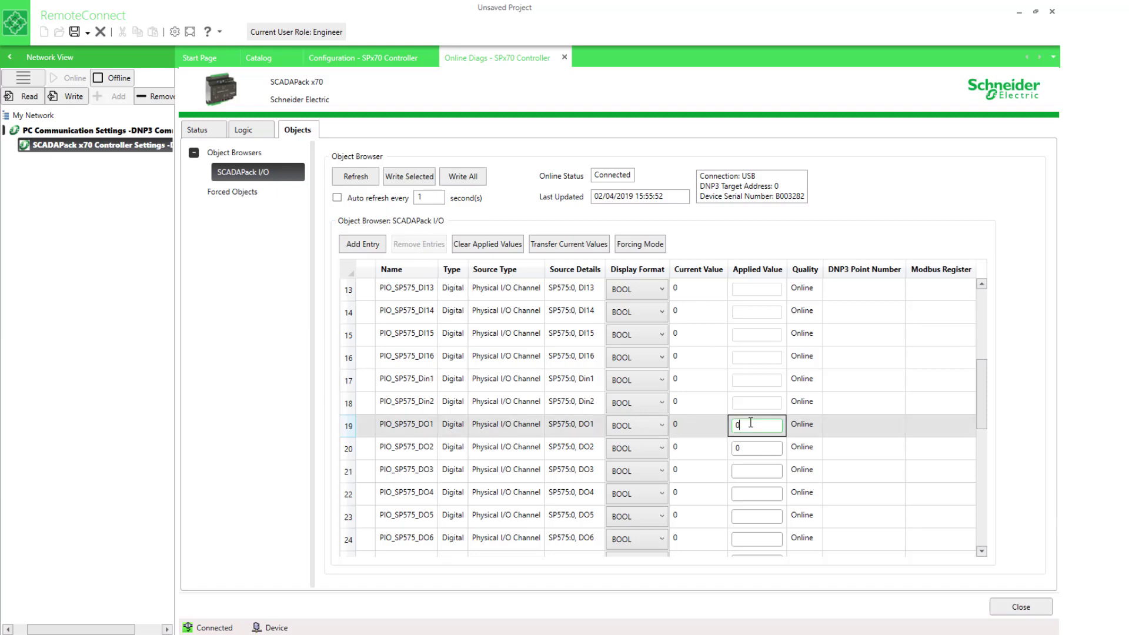
click(742, 426)
text(1)
click(417, 178)
click(653, 376)
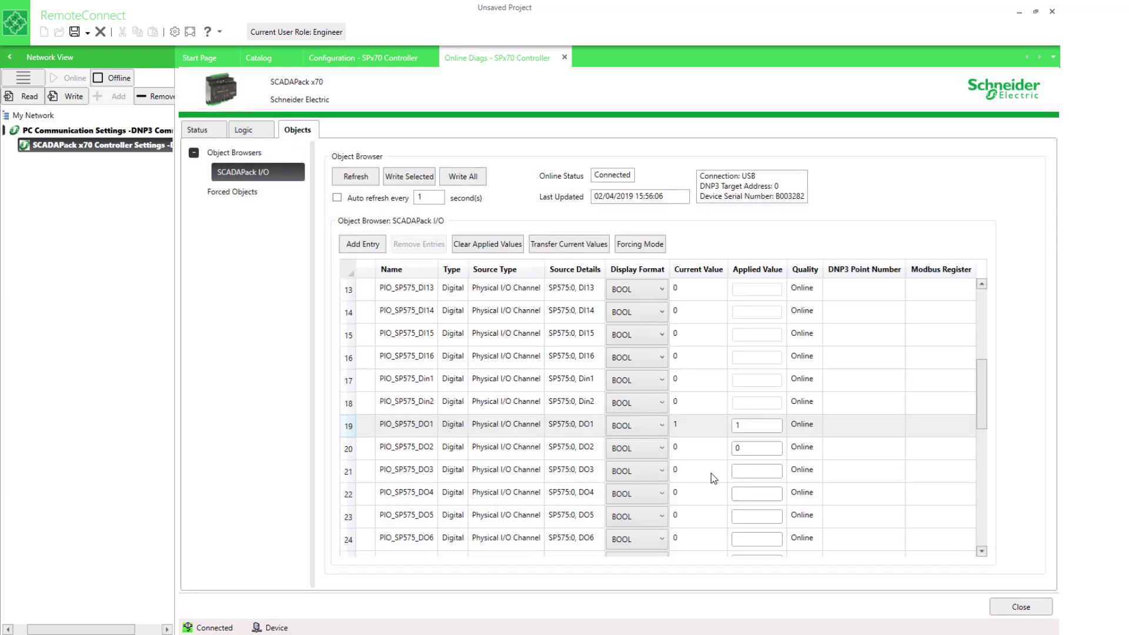
Step: Write an applied value of 1 to PIO_SP575_DO2
click(757, 449)
text(1)
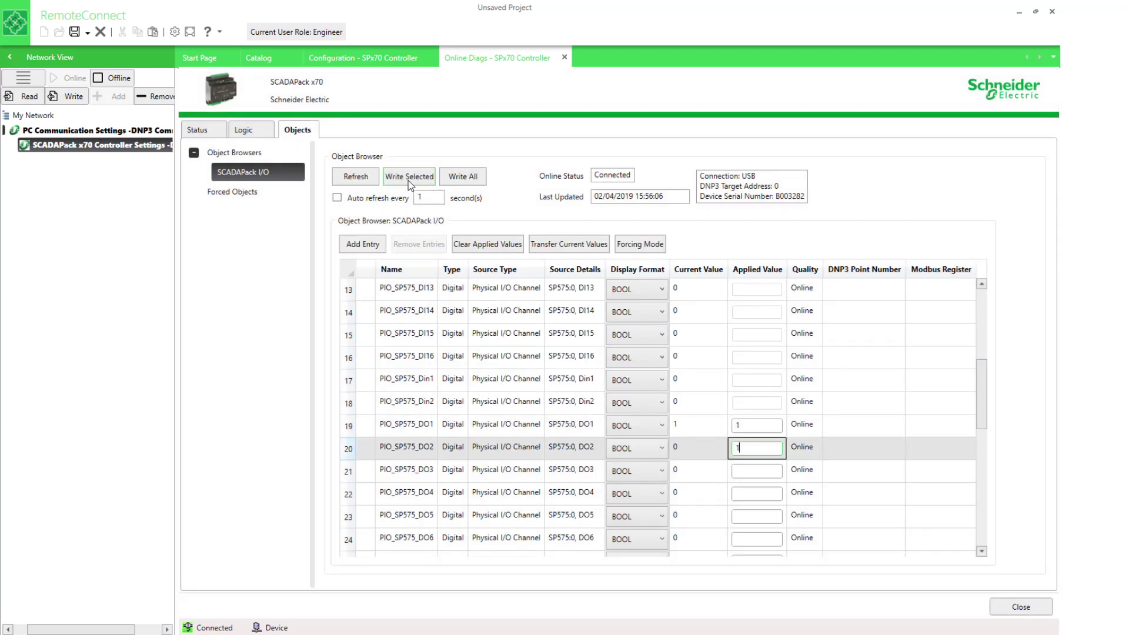
click(409, 178)
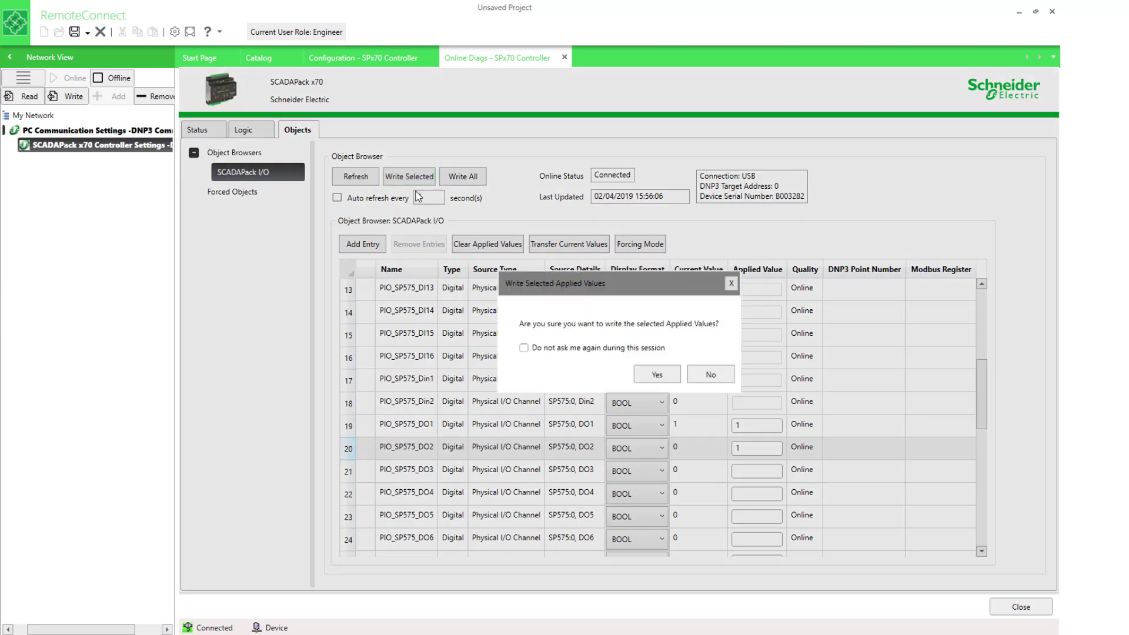
click(654, 374)
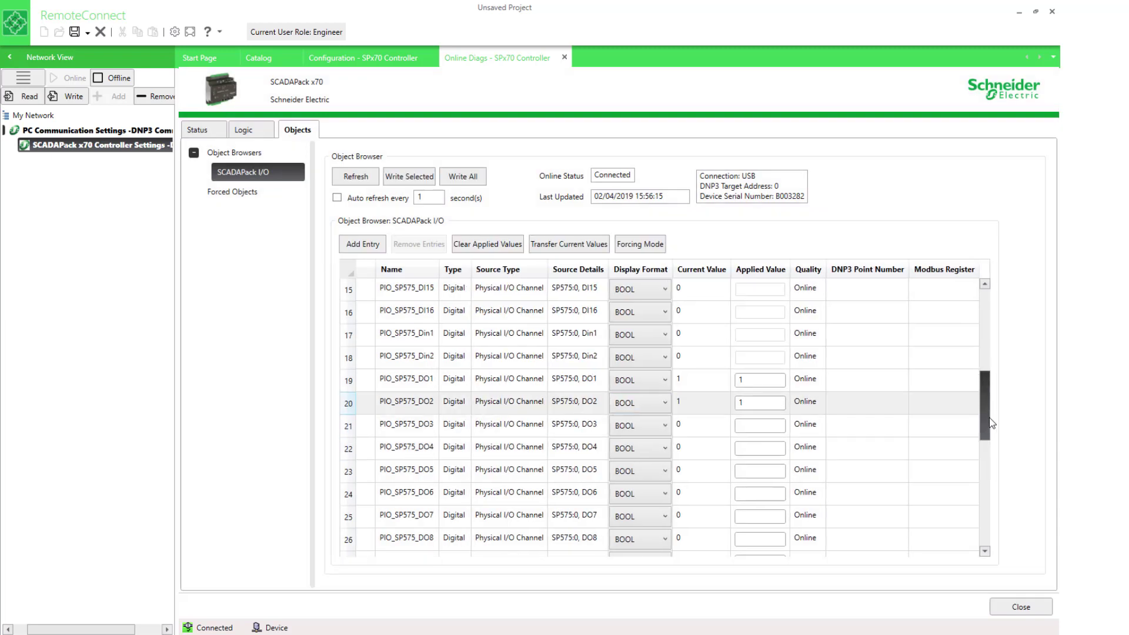
Step: Turn auto refresh back on and switch AI1's display format to REAL (Eng)
drag(992, 425, 983, 467)
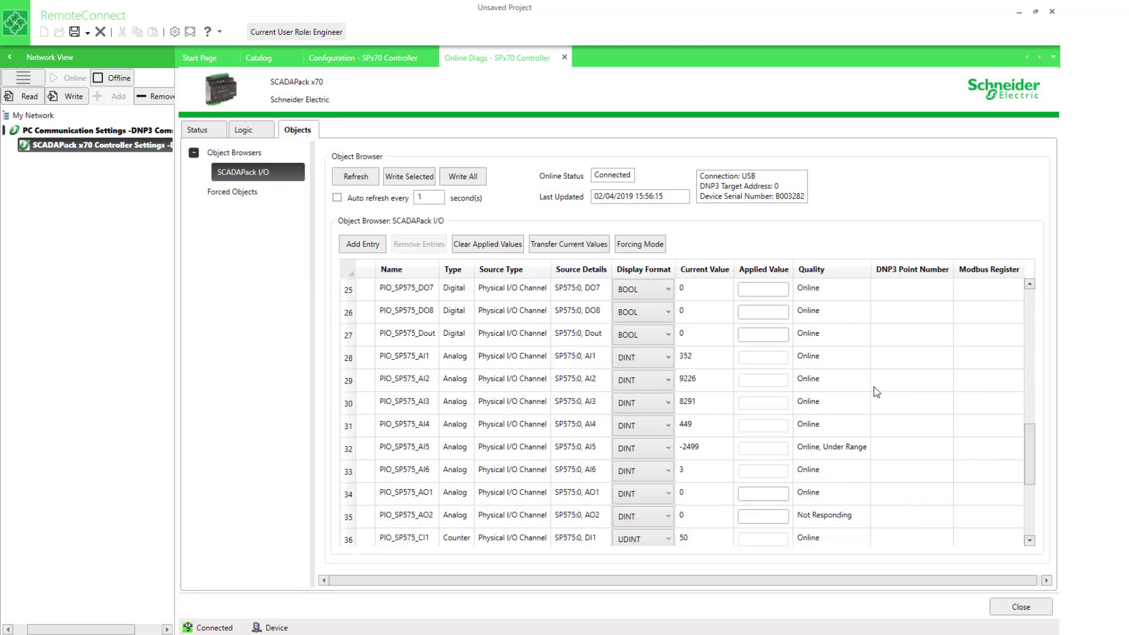
click(337, 198)
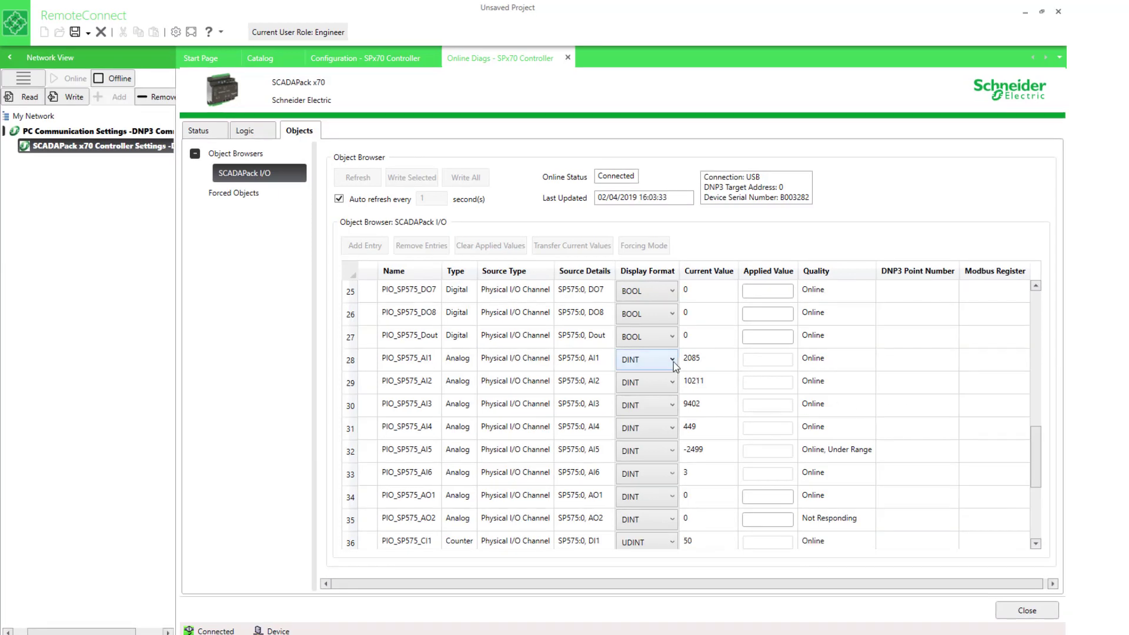
click(673, 360)
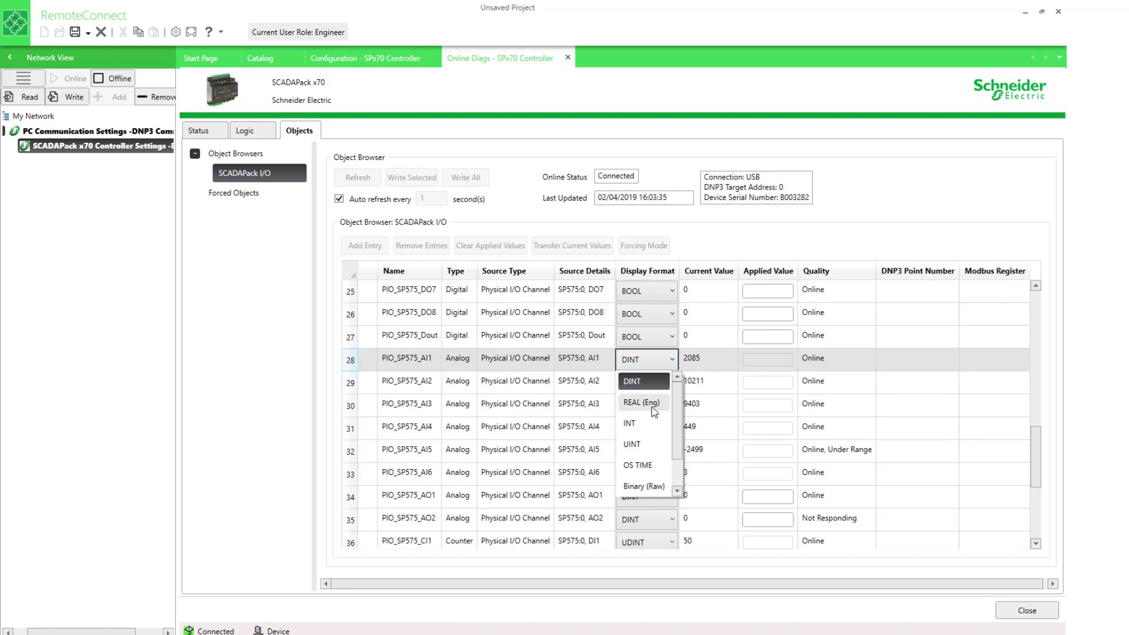
click(651, 406)
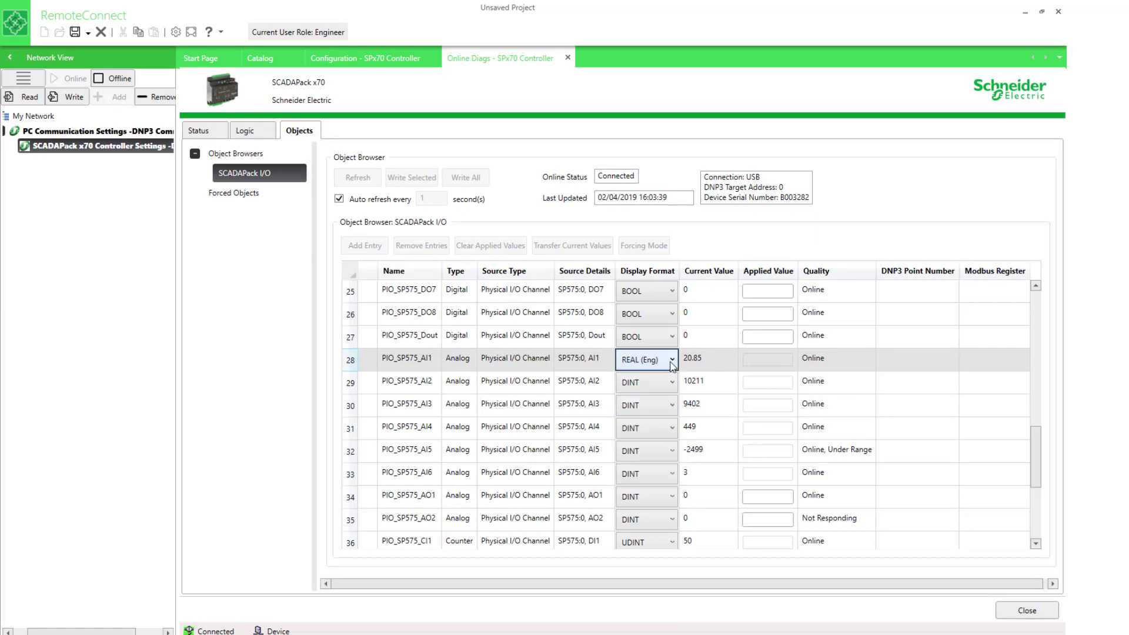
Step: Try Binary (Raw) and Hex (Raw) formats for AI1, then settle on REAL (Eng)
click(673, 361)
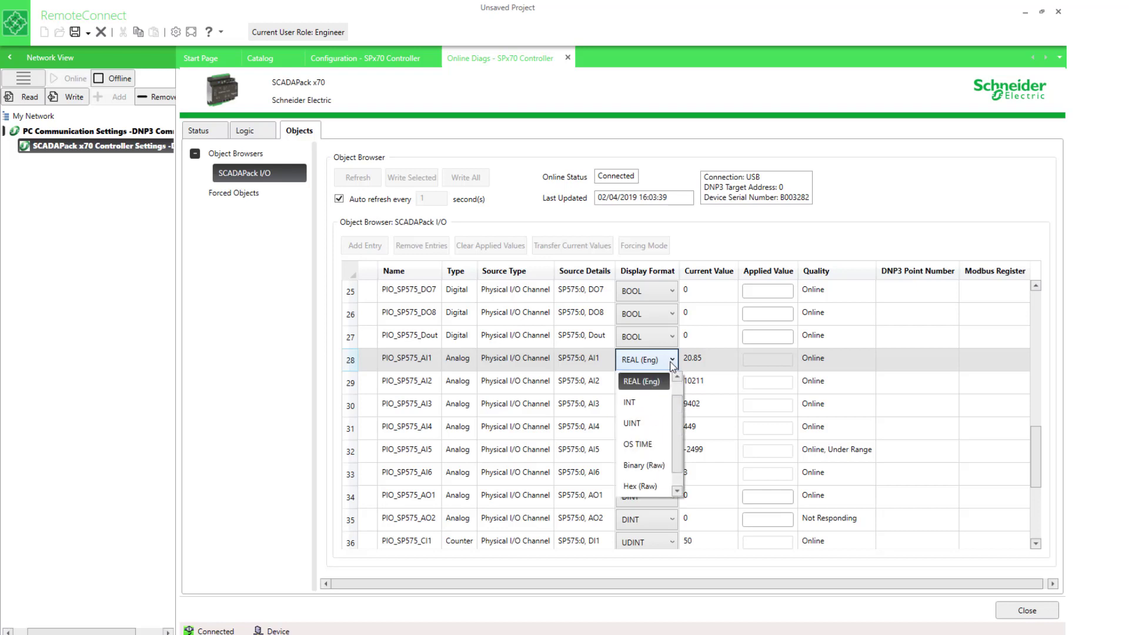
click(651, 465)
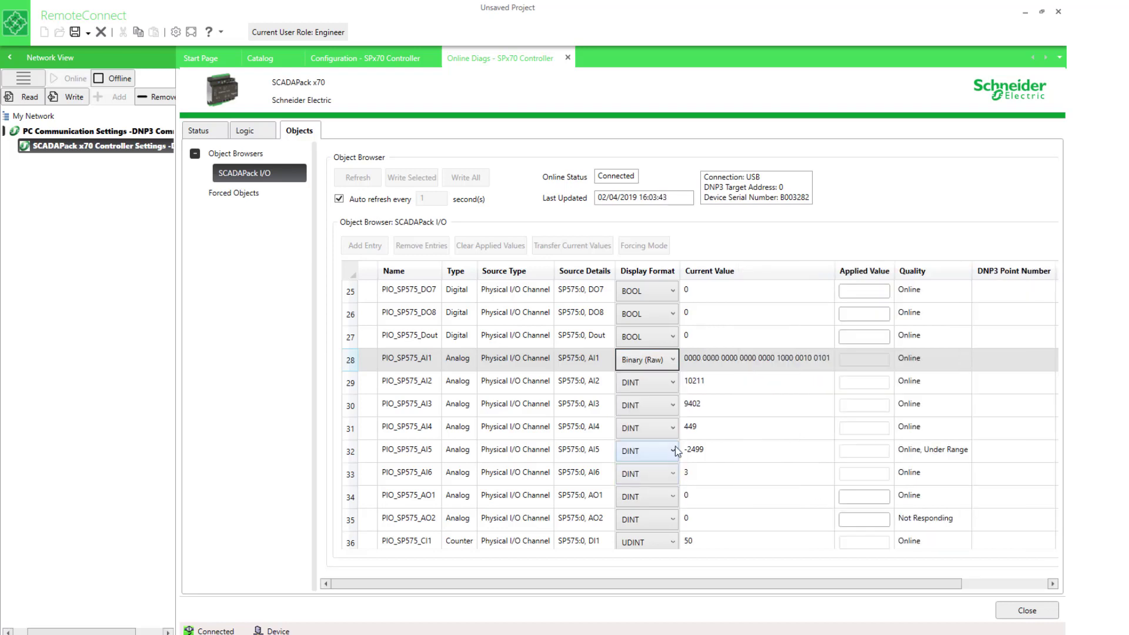
click(676, 362)
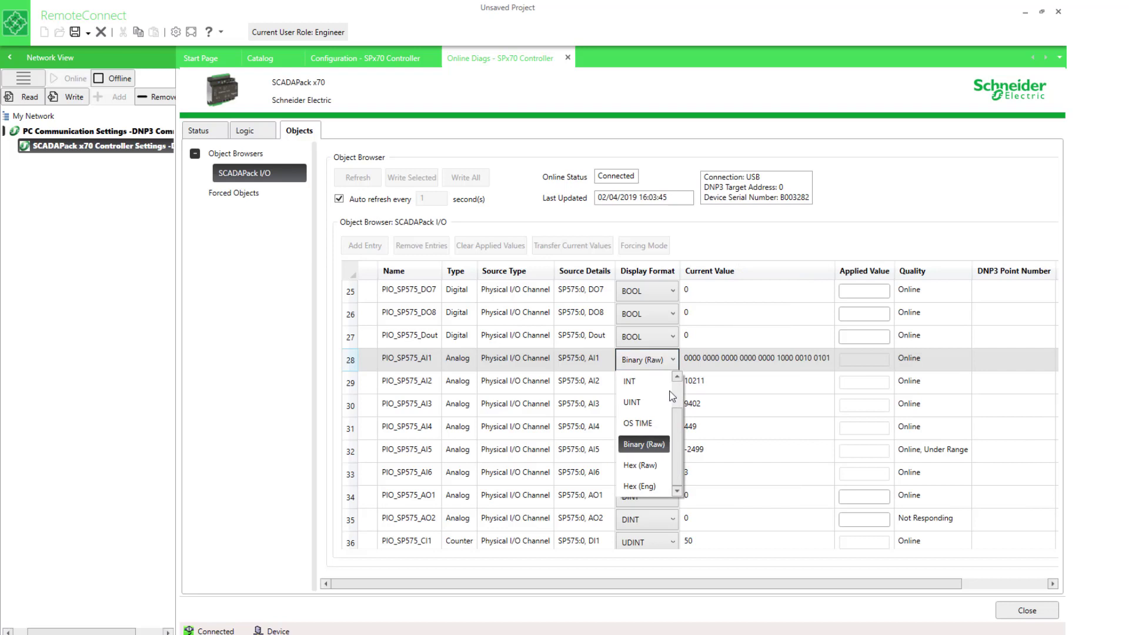
click(648, 472)
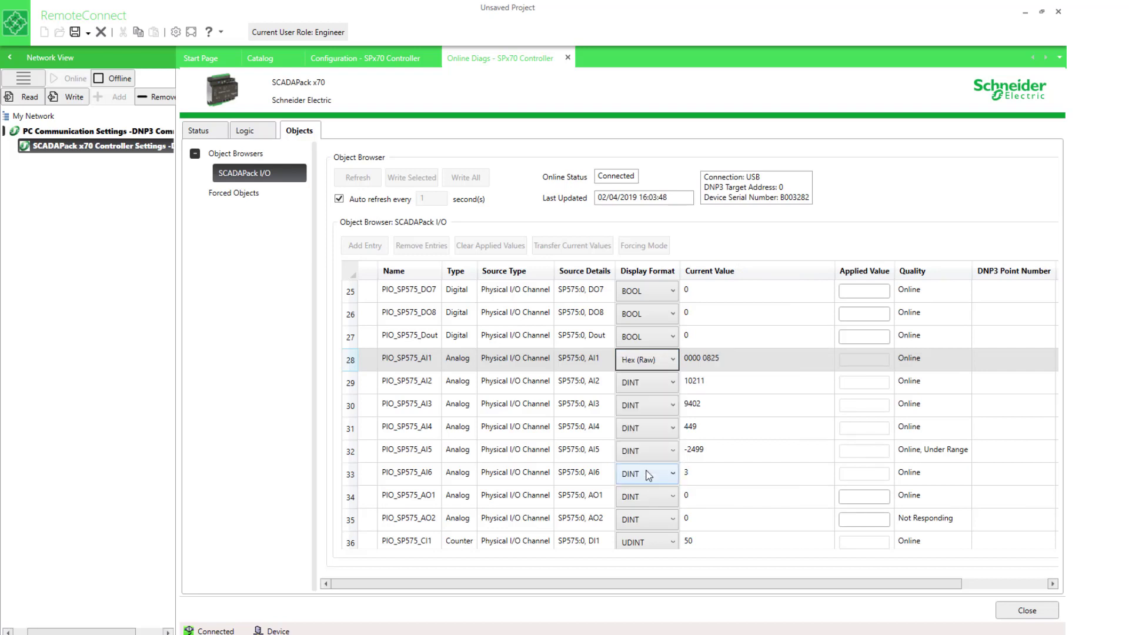
click(673, 364)
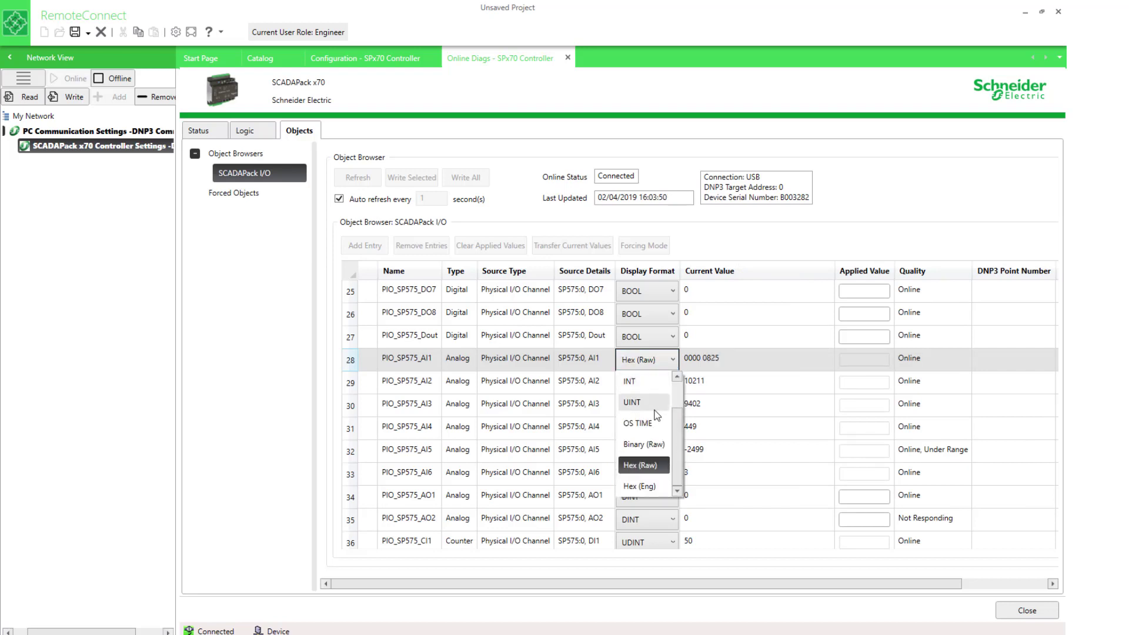
scroll(649, 434, up, 1)
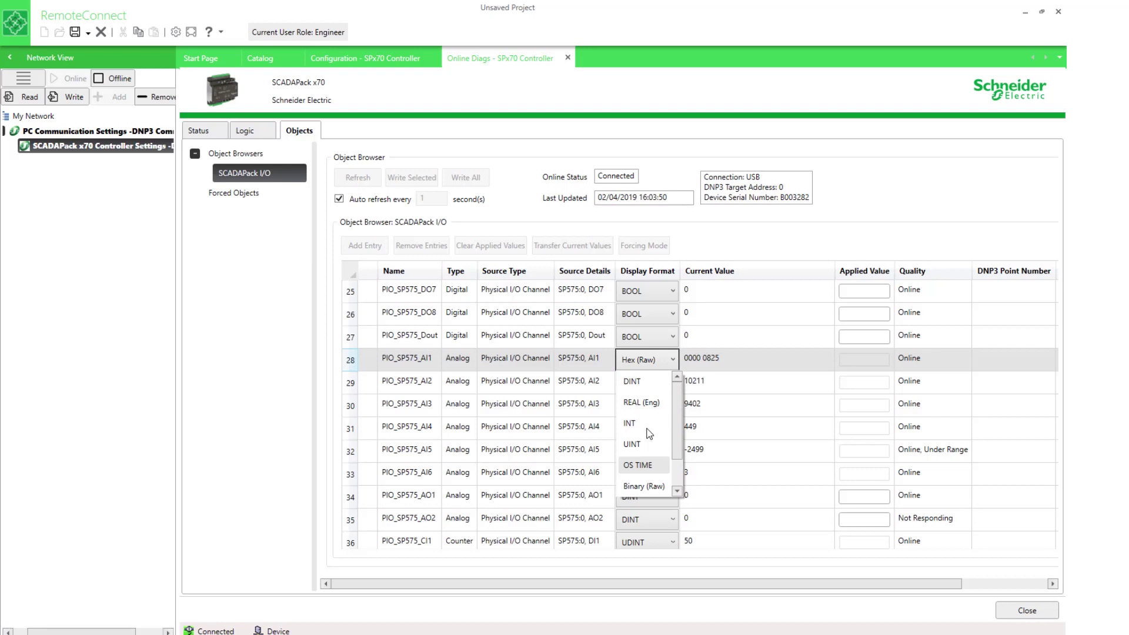
click(640, 404)
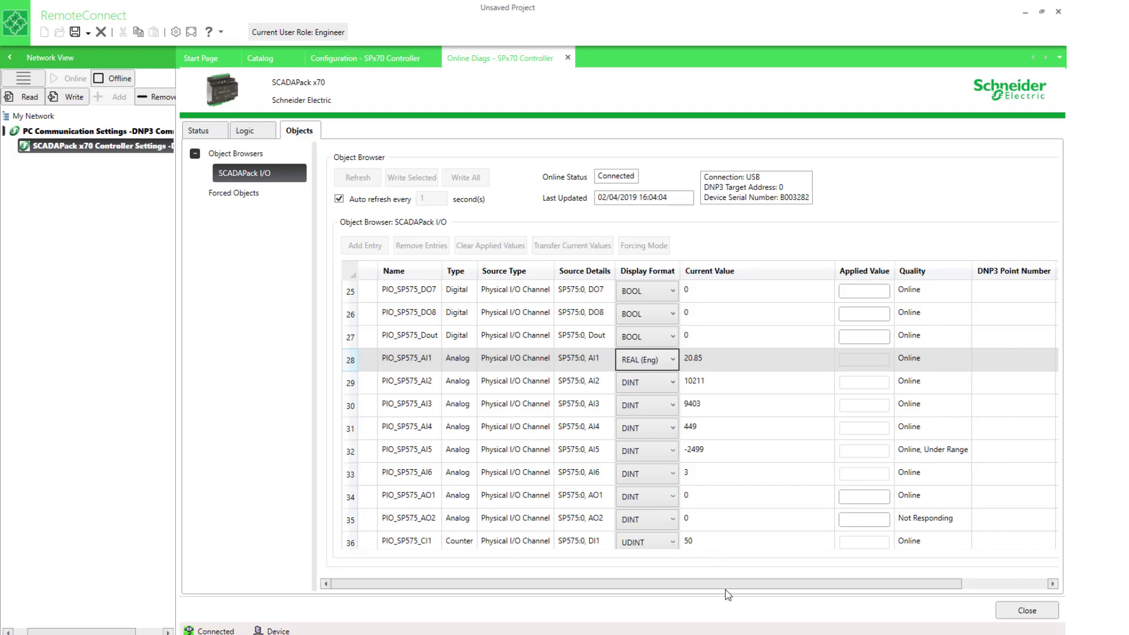
Step: Scroll the I/O table and review the Quality states, such as AI5's Online, Under Range
drag(726, 590, 849, 598)
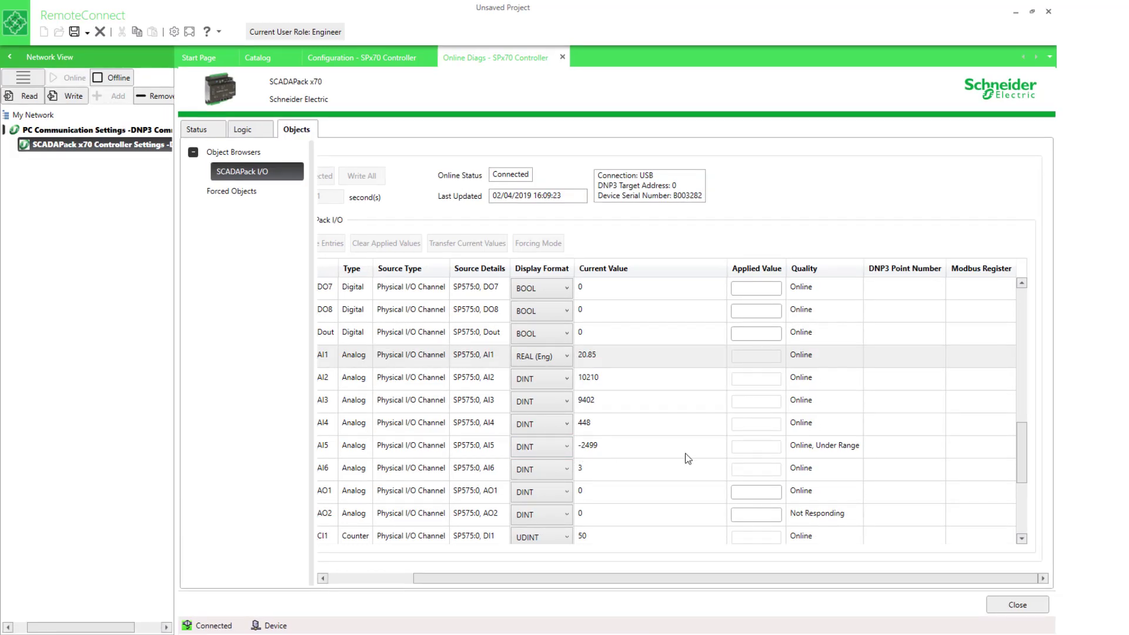
mouse_move(819, 447)
scroll(811, 456, down, 2)
mouse_move(814, 385)
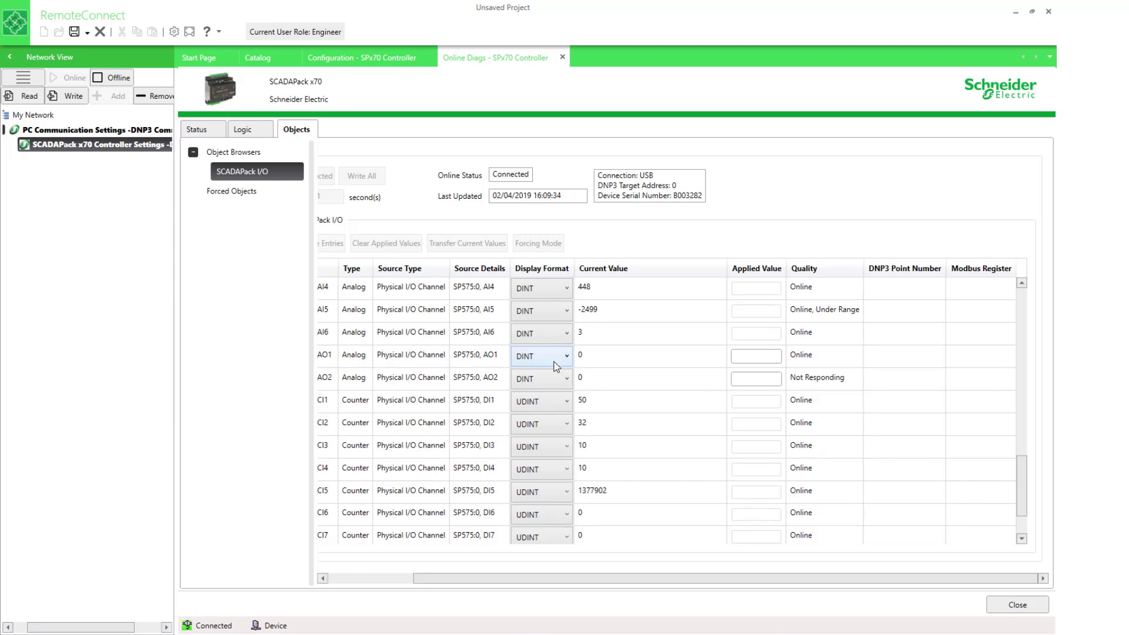
scroll(555, 366, down, 1)
scroll(556, 366, up, 5)
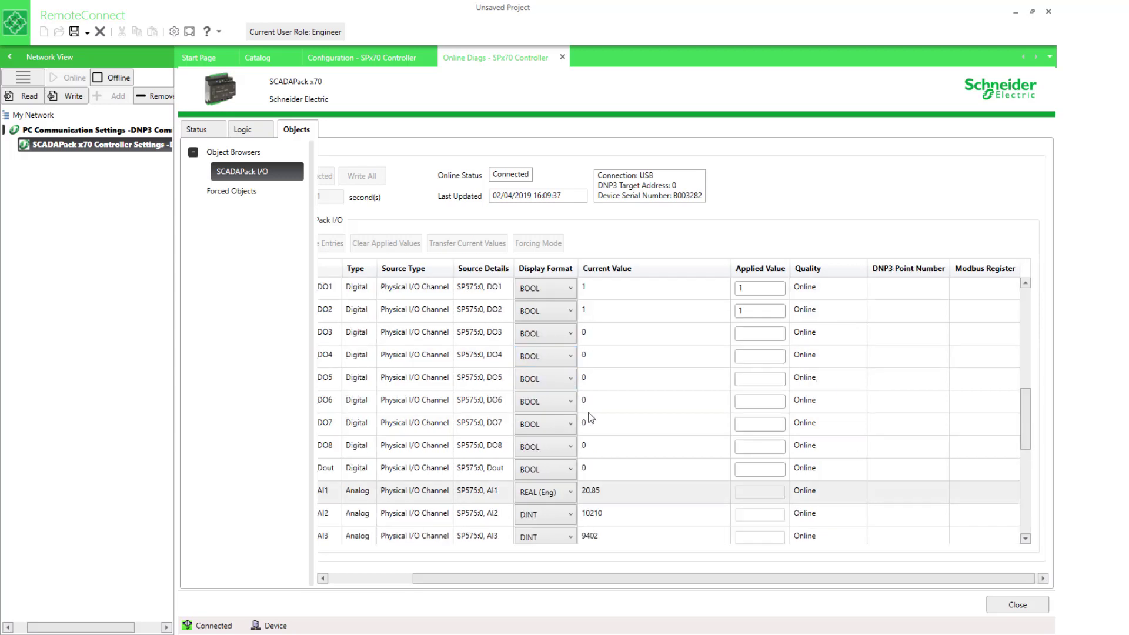
scroll(564, 481, down, 1)
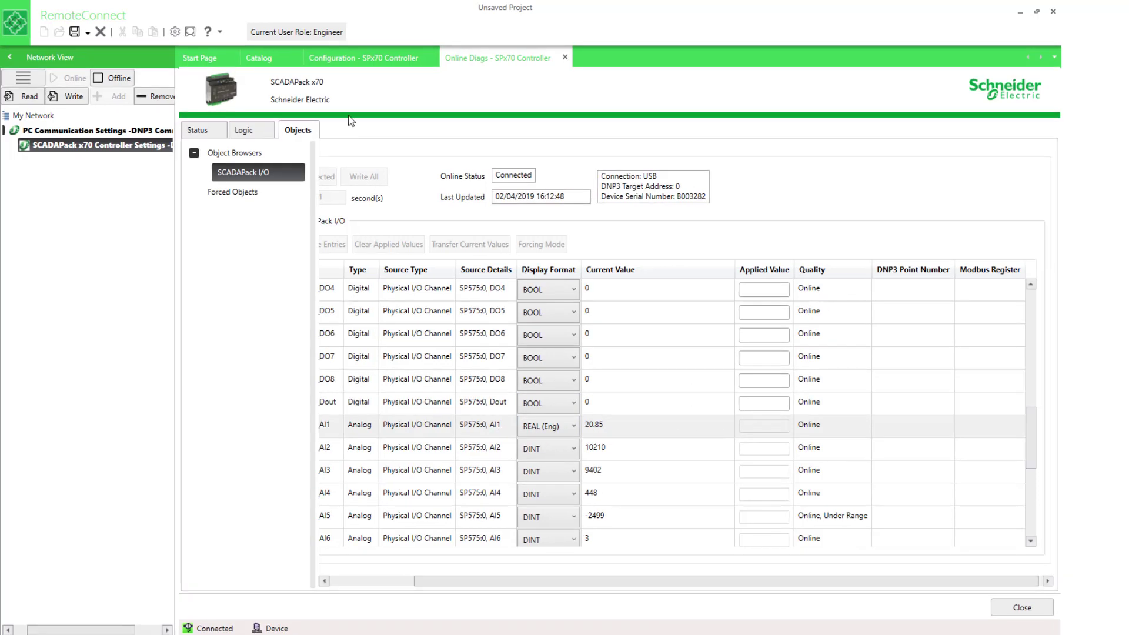
Step: In Object Configuration, open the settings of the PIO_SP575_AI1 object
click(355, 58)
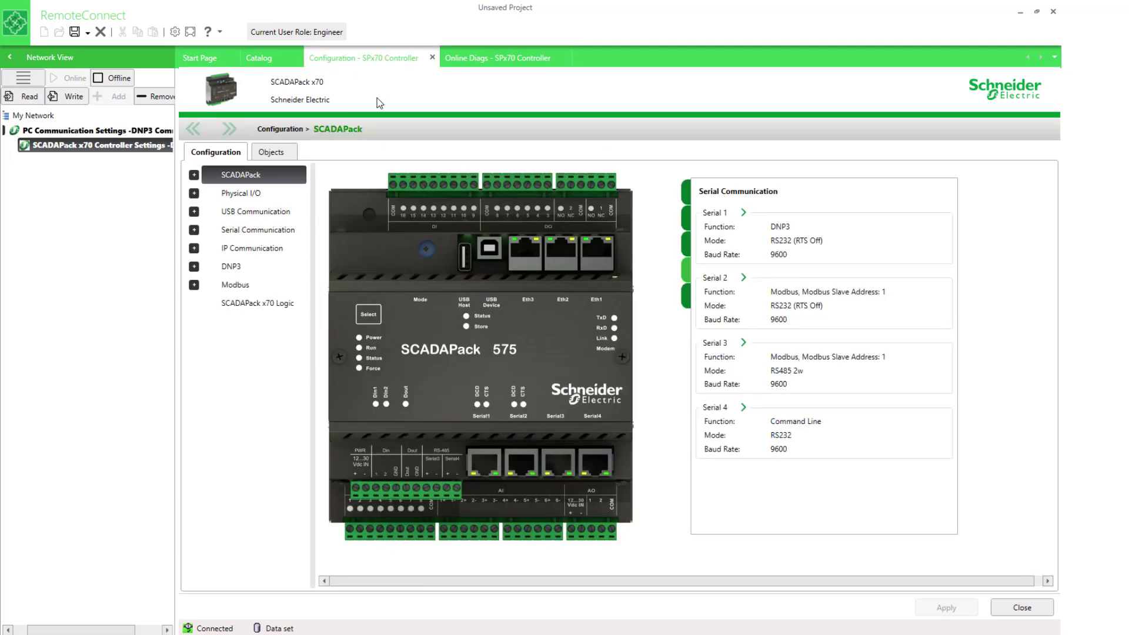
click(271, 153)
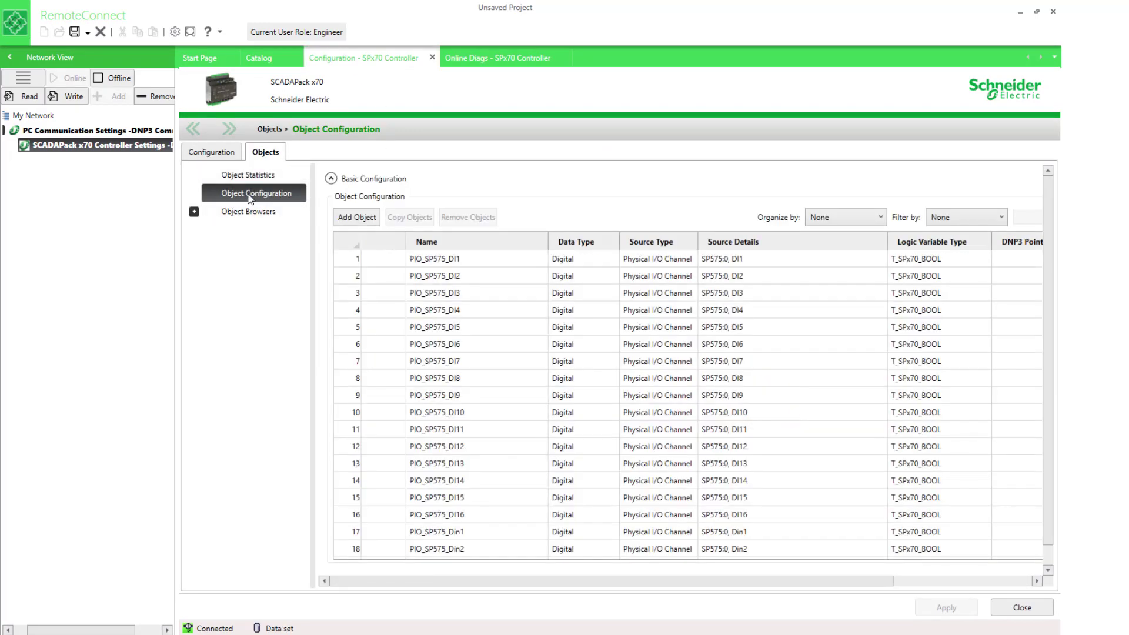
click(518, 433)
scroll(521, 435, down, 8)
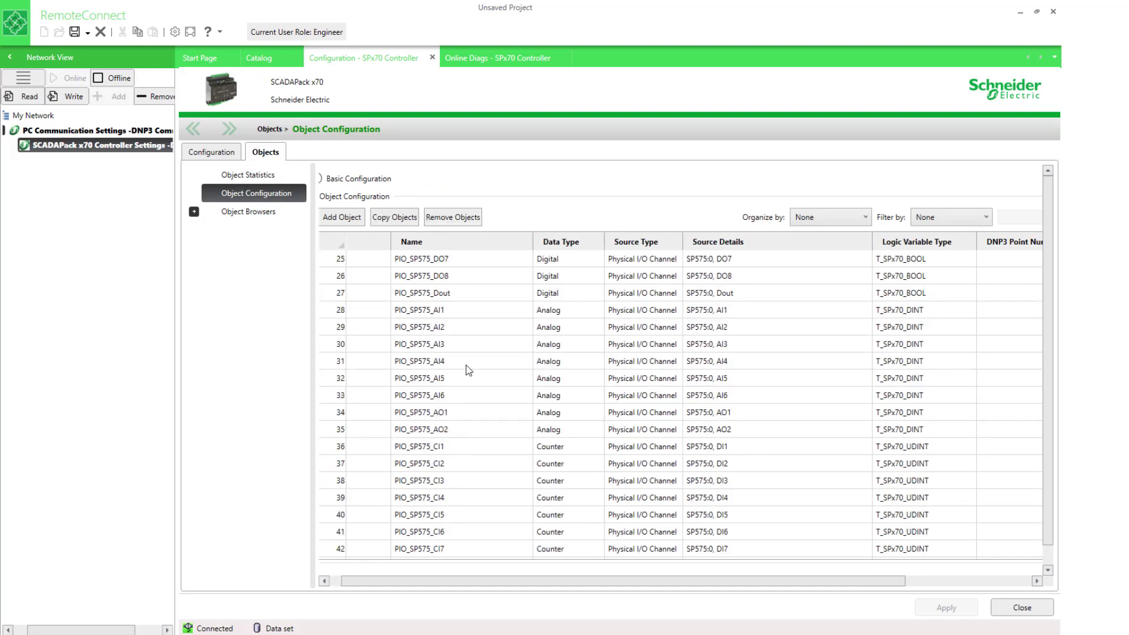
double_click(487, 317)
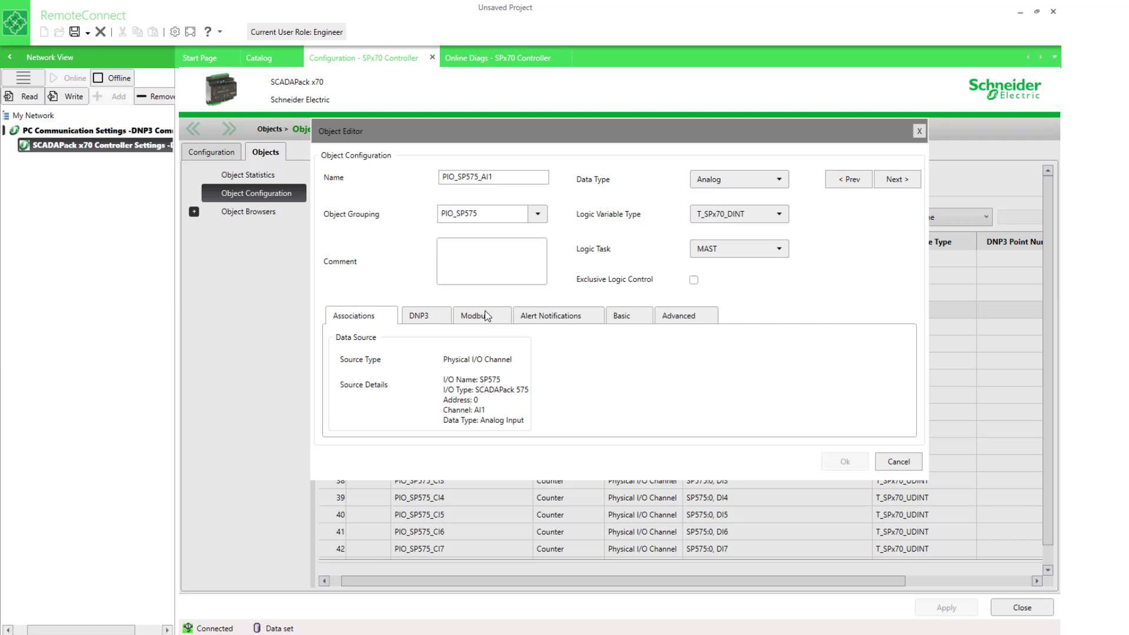
Step: Enable alert Limit 1H at 80 and Limit 1L at 20, and save
click(536, 321)
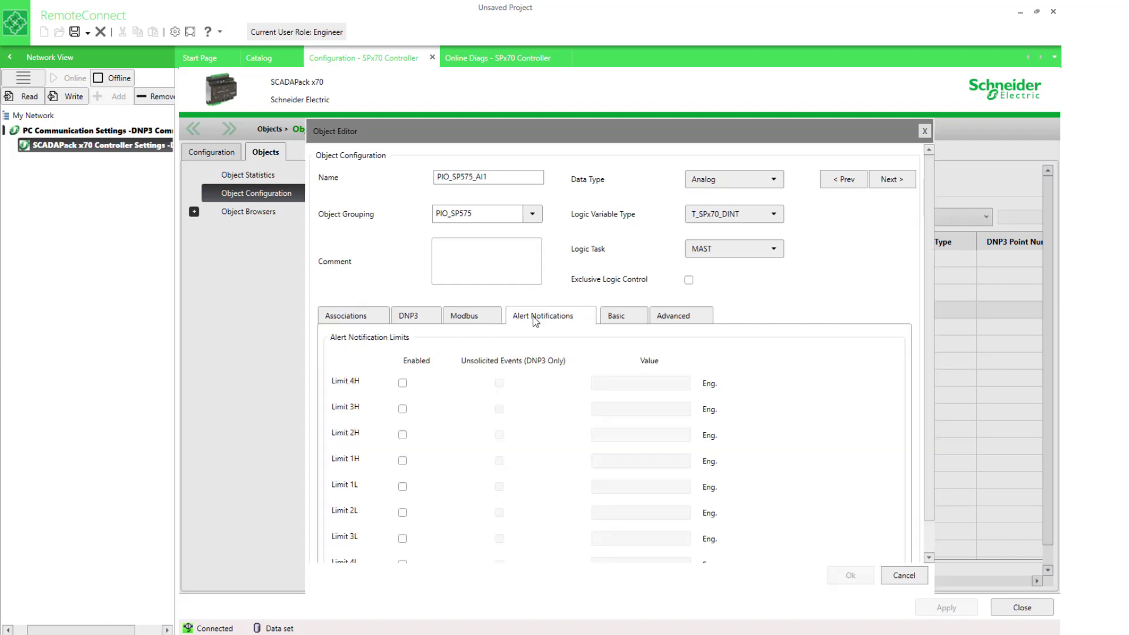
click(403, 460)
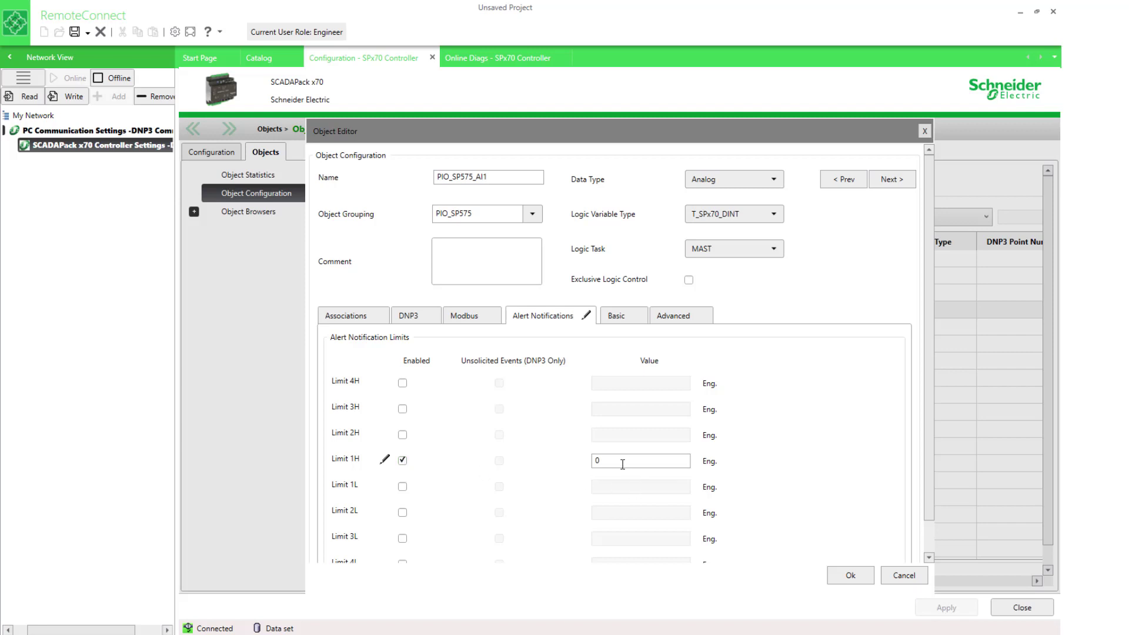
drag(618, 461, 557, 462)
text(80)
click(402, 488)
drag(602, 486, 567, 491)
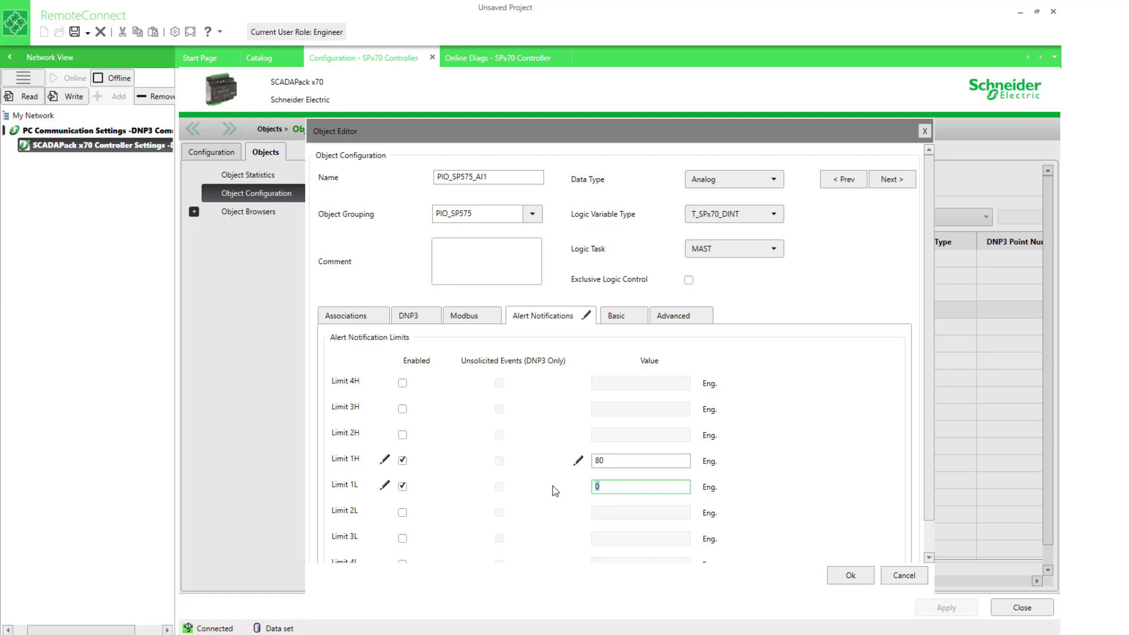
text(20)
click(836, 576)
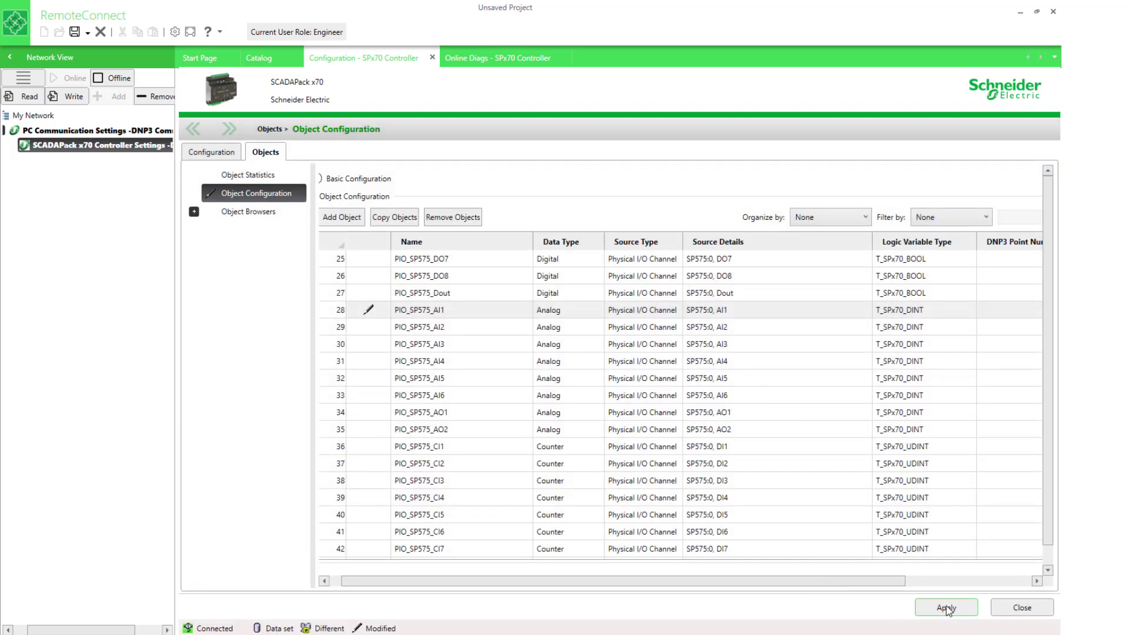
Step: Apply AI1's alert-limit change and write it to the controller, acknowledging the success message
click(946, 606)
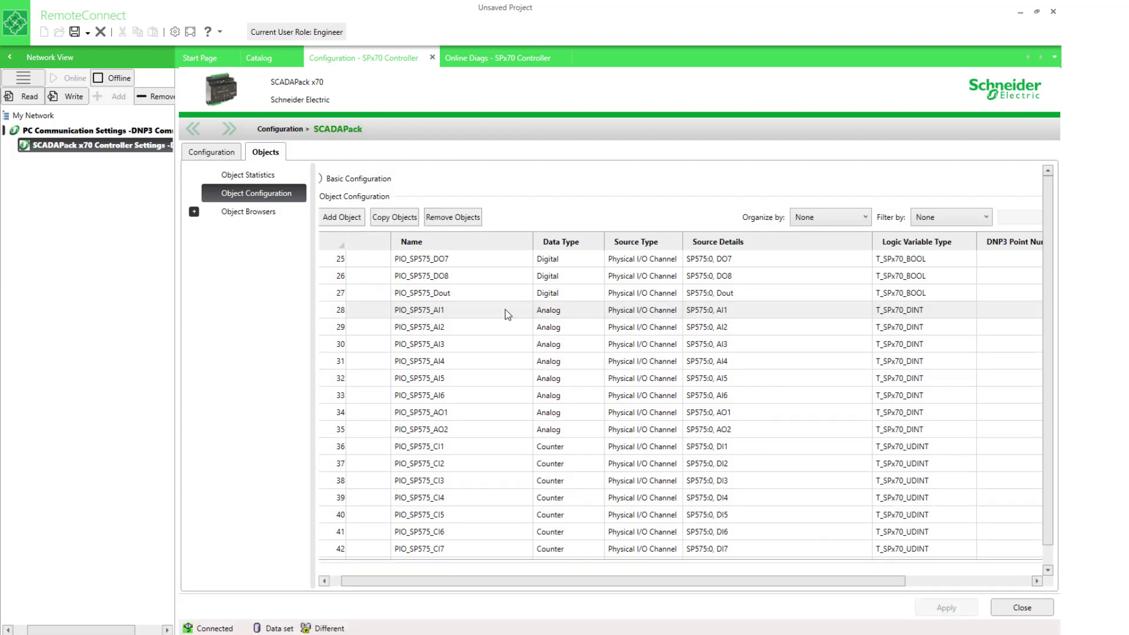
click(67, 96)
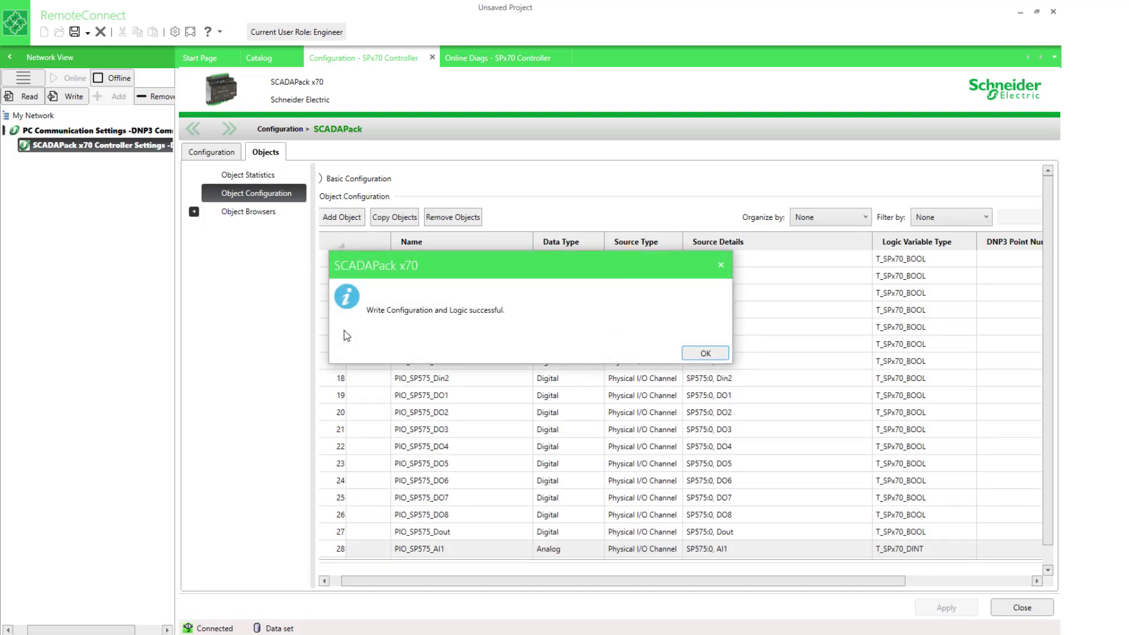
click(707, 353)
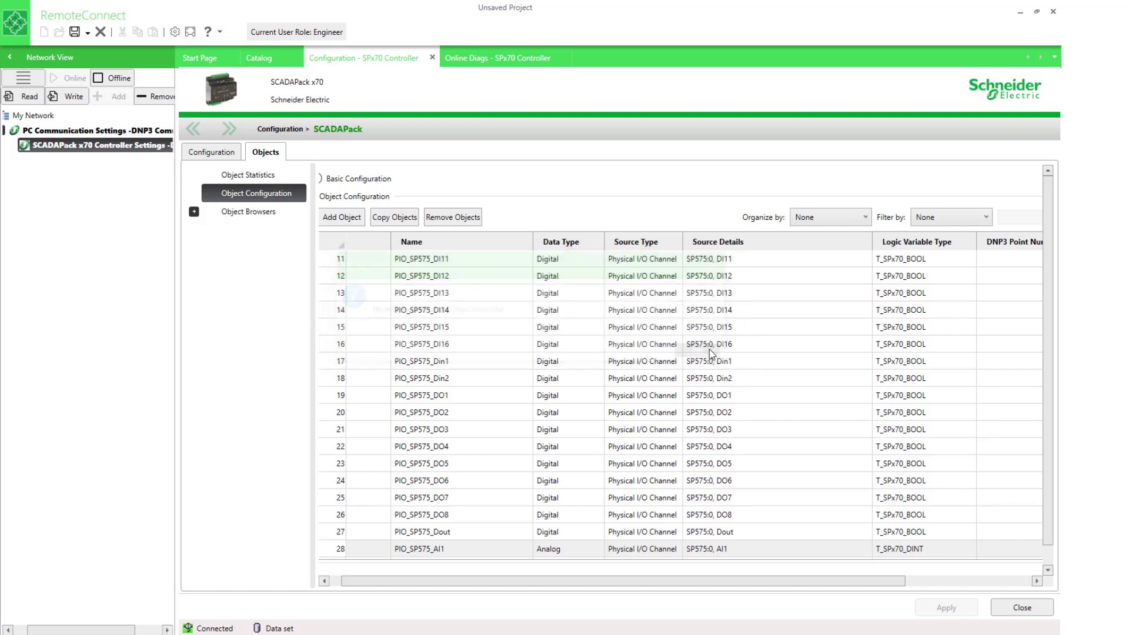
Step: Reopen the SCADAPack I/O browser in Online Diags with Auto refresh on, scrolled to the analog inputs
click(475, 57)
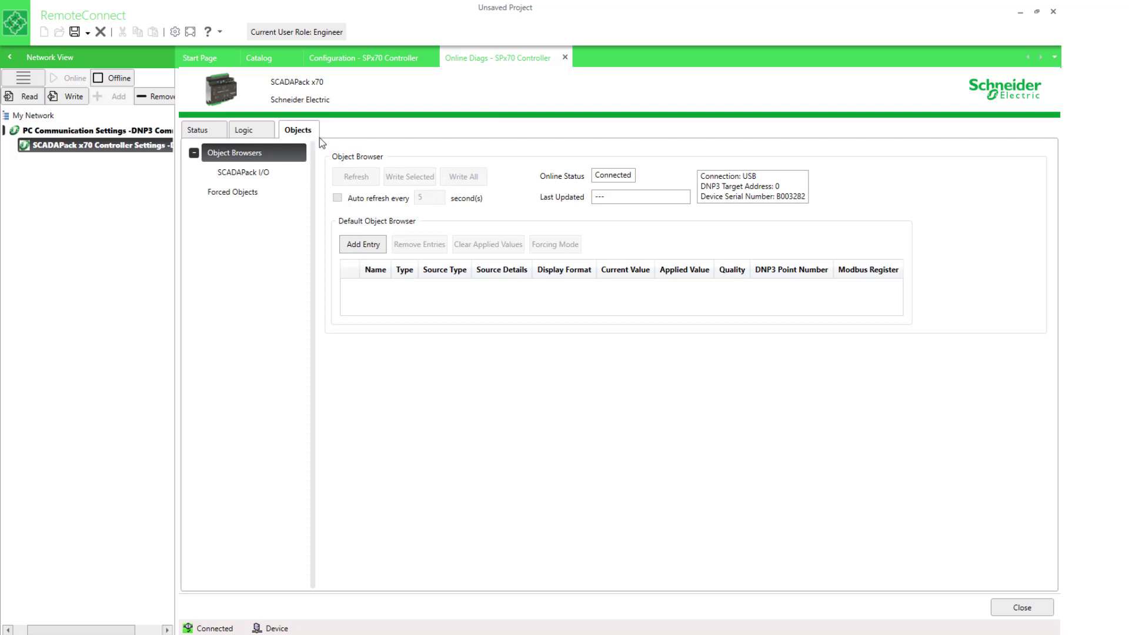
click(247, 172)
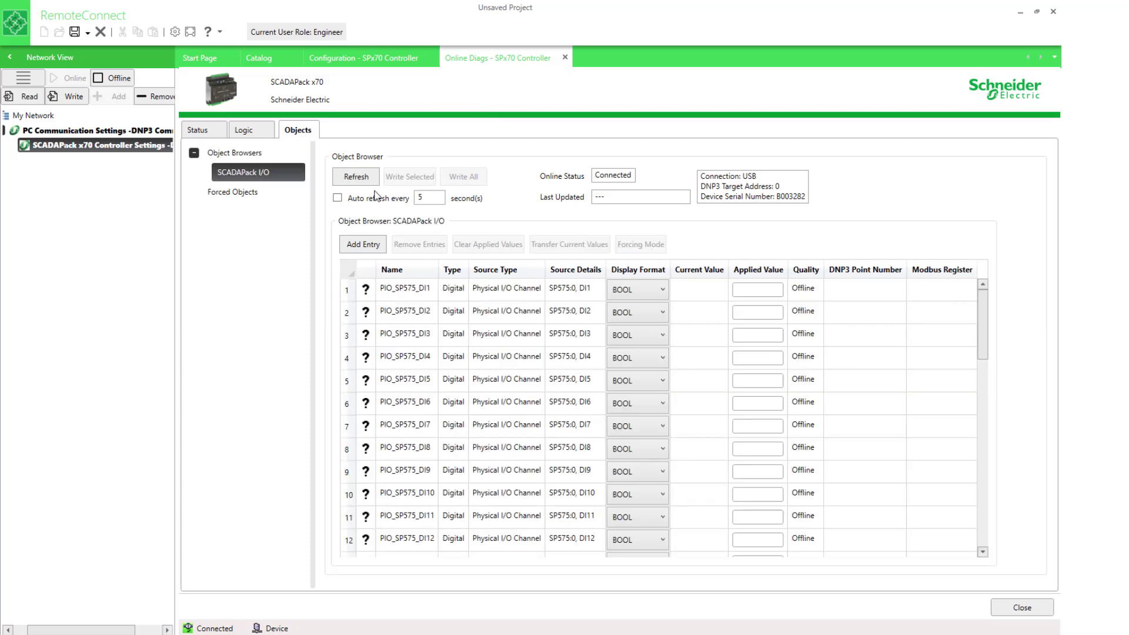
click(337, 198)
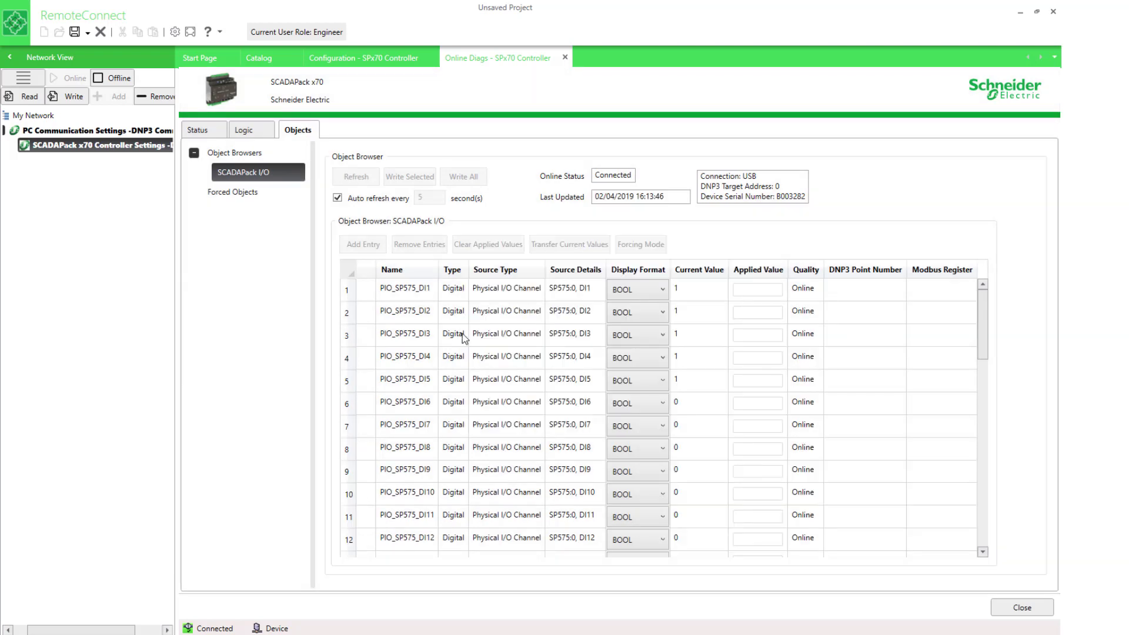
scroll(599, 393, down, 6)
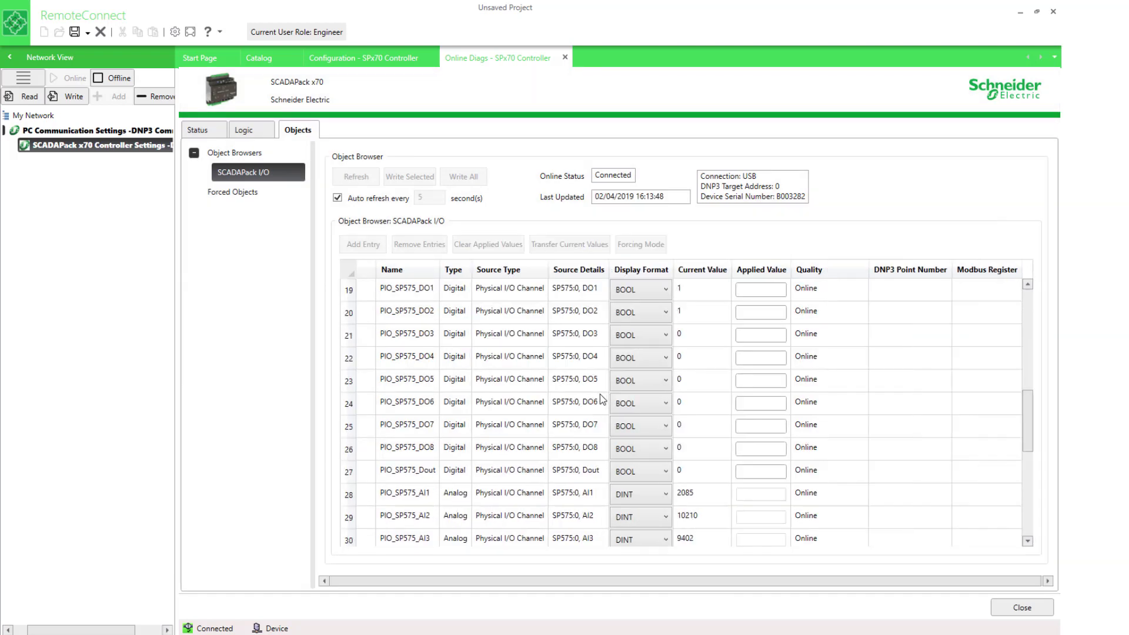
scroll(601, 399, down, 2)
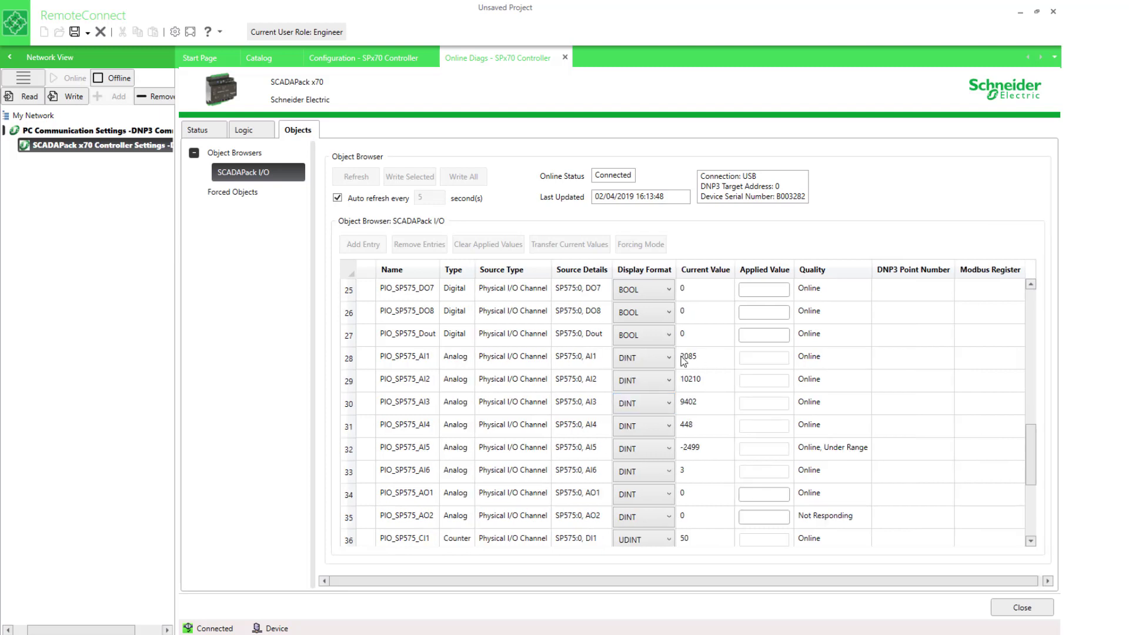
Step: Show PIO_SP575_AI1 in REAL (Eng) and check its live 72.18999 value and Online quality
click(670, 358)
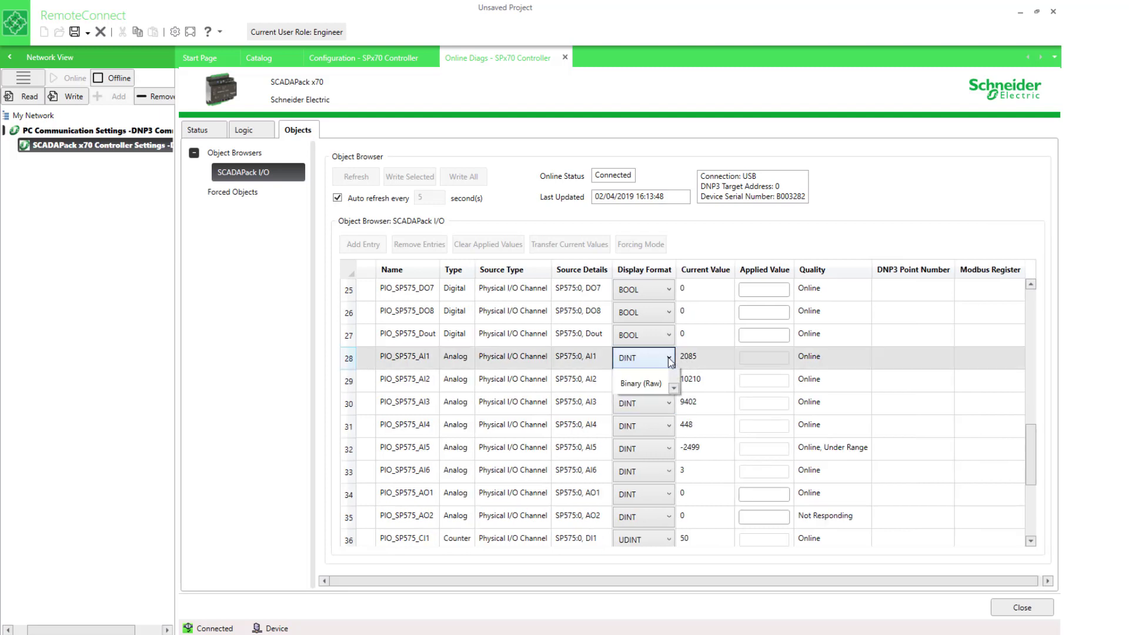
click(646, 402)
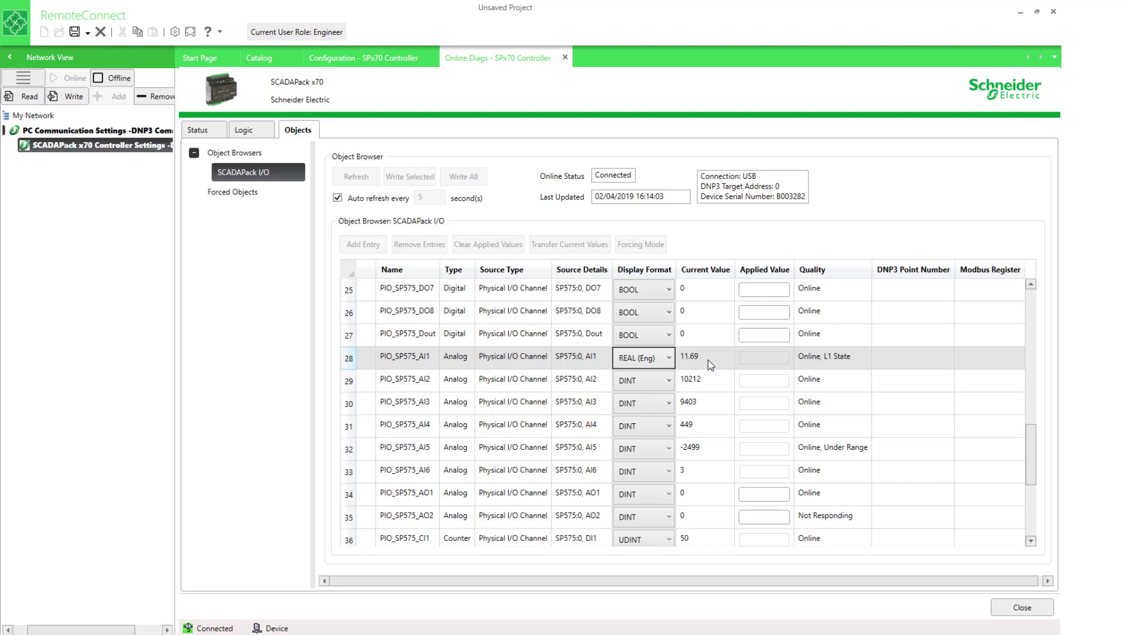
mouse_move(843, 359)
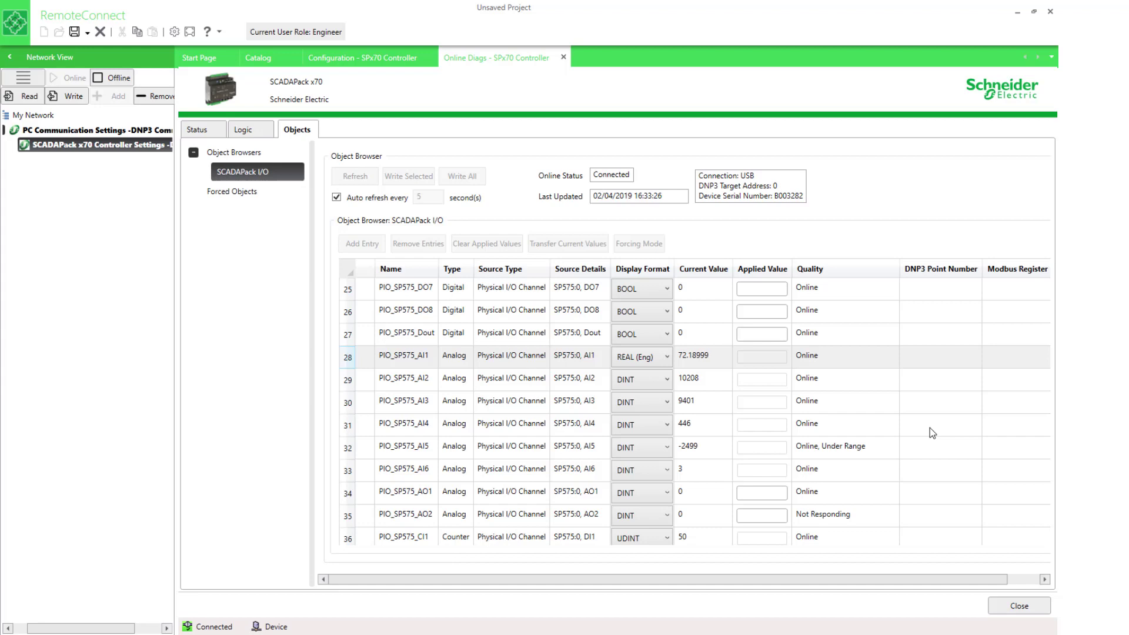
Step: Rename PIO_SP575_DI1 to Pump1_Status and place it in a new Pump1 object group
click(385, 62)
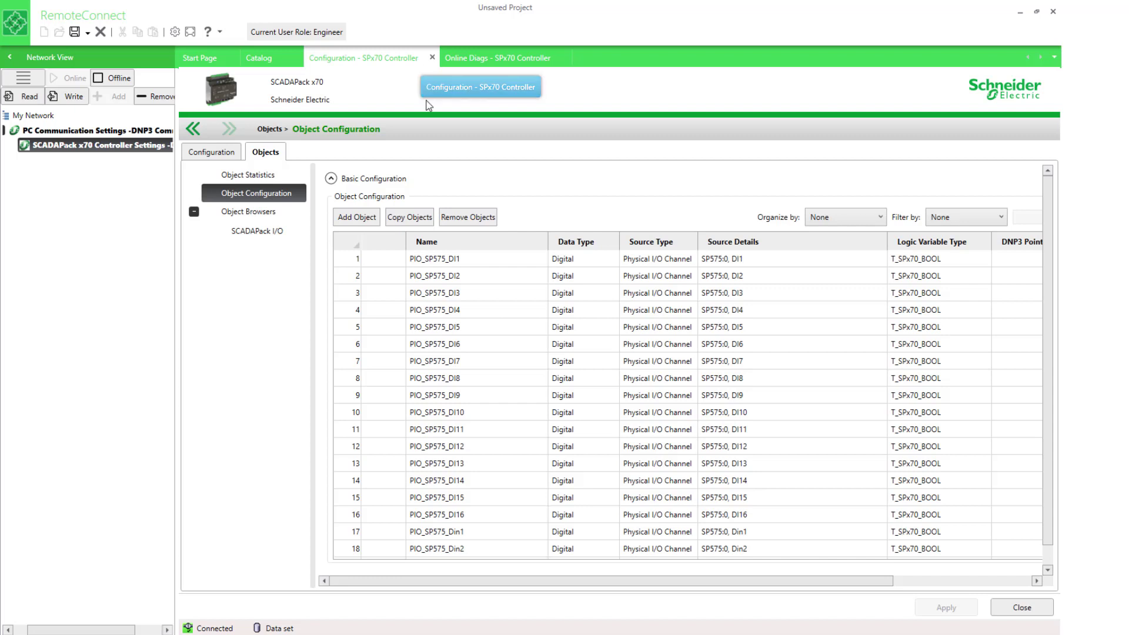
double_click(471, 265)
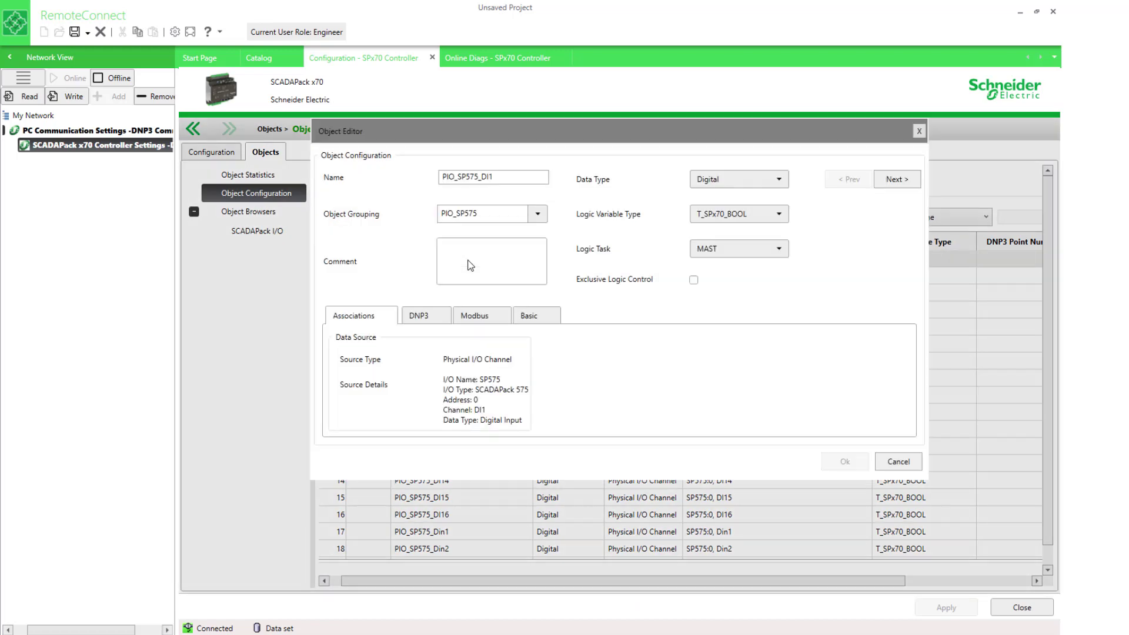
double_click(452, 172)
text(Pump1)
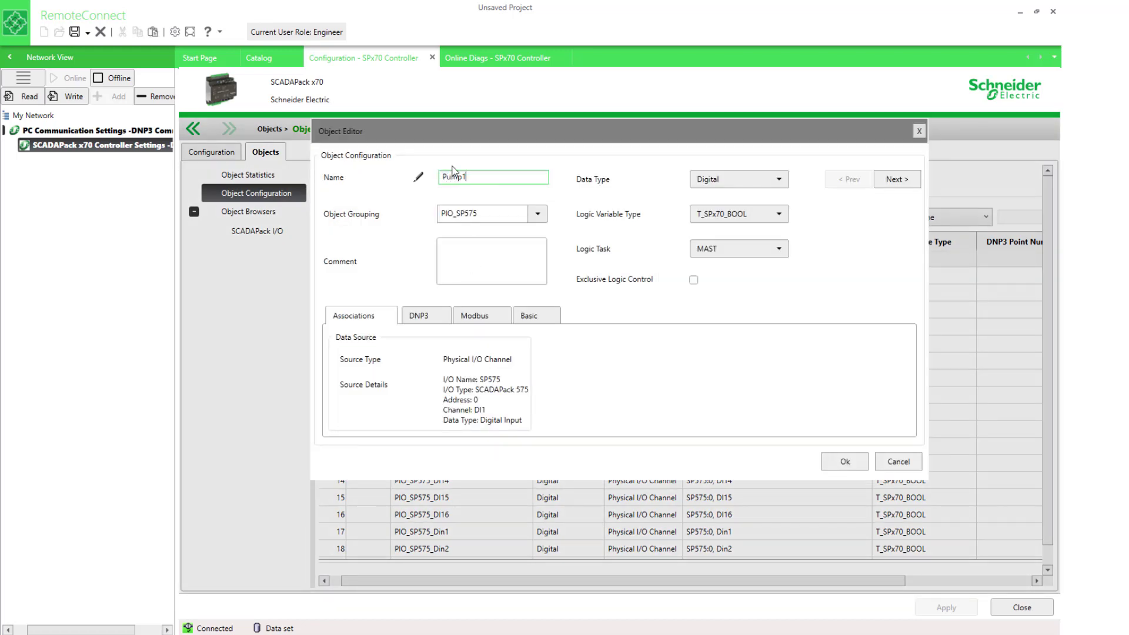
text(_Status)
click(538, 214)
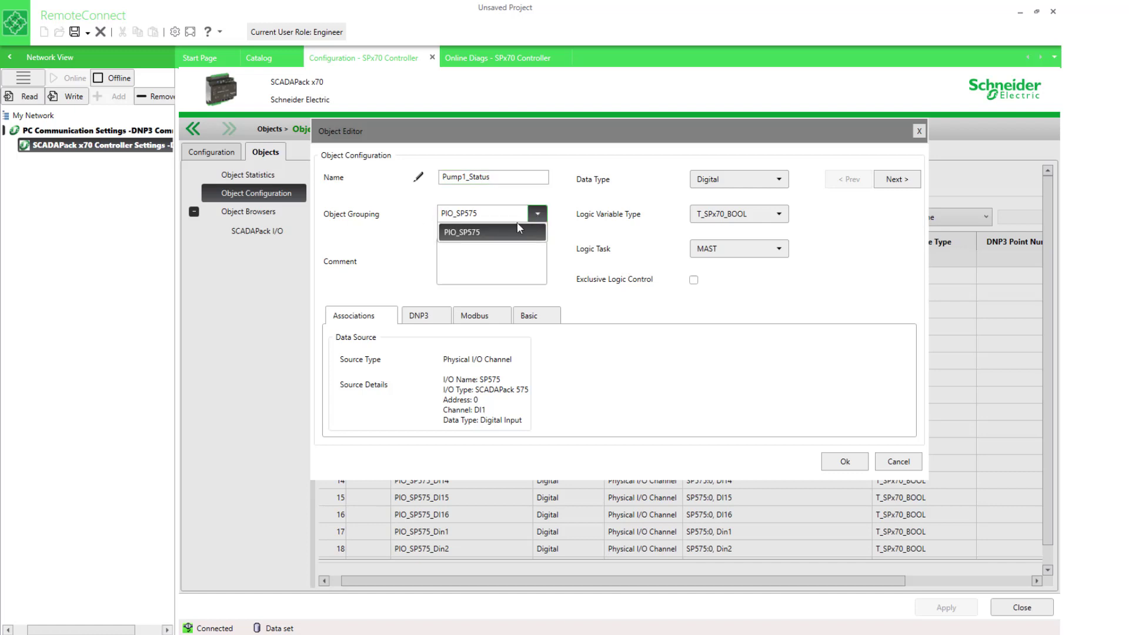
click(474, 233)
text(Pump1)
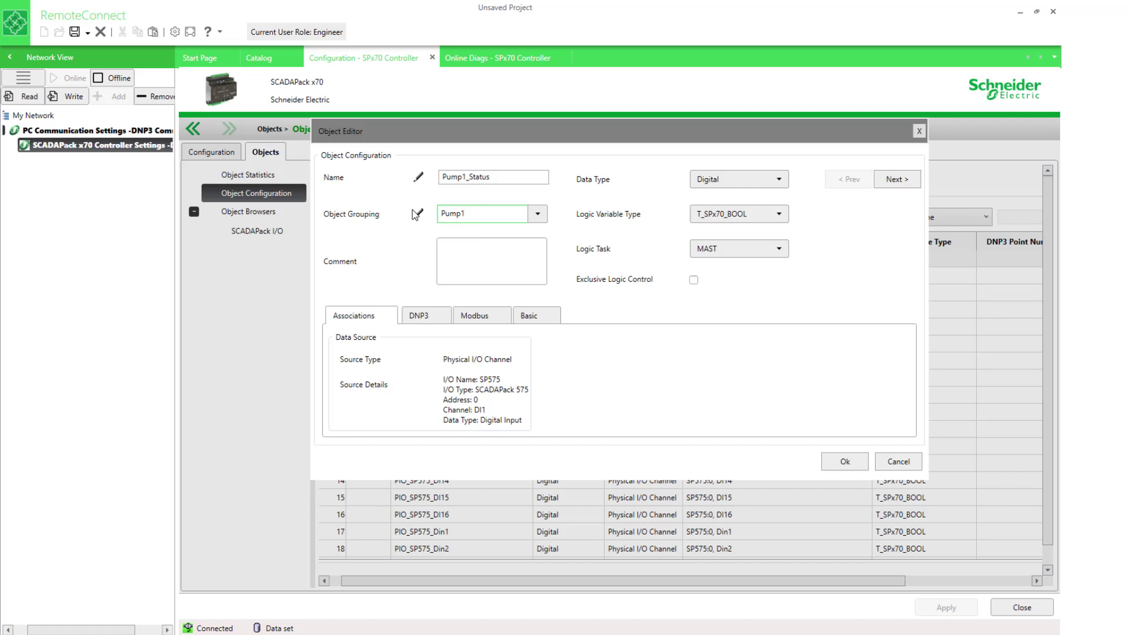
click(831, 465)
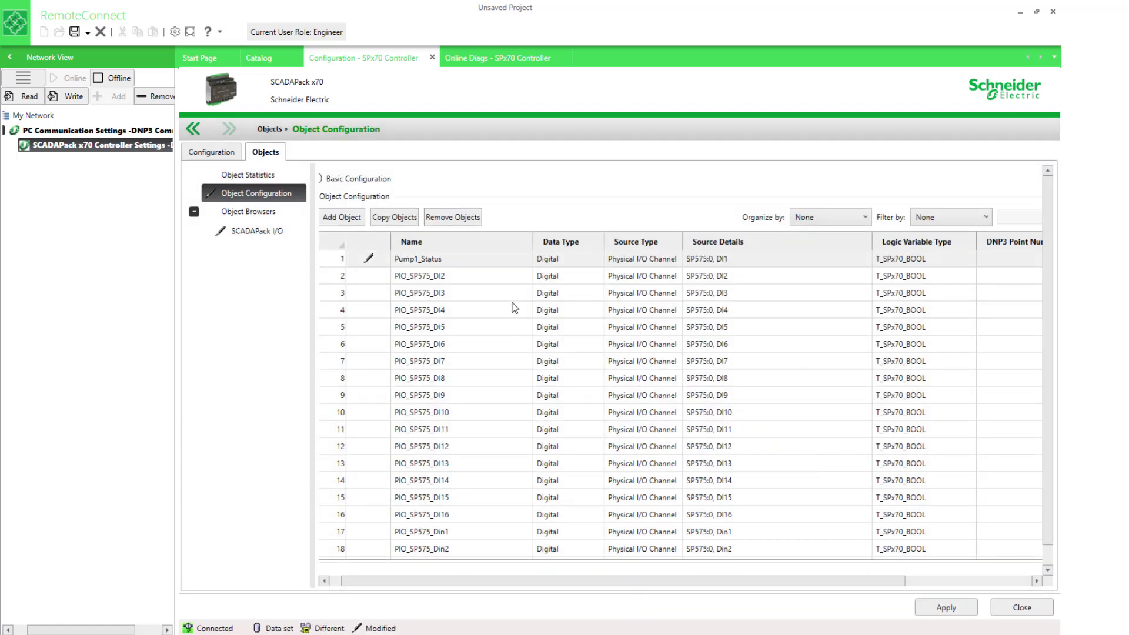
Step: Rename object PIO_SP575_DO1 to Pump1_Motor and assign it to the Pump1 object group
scroll(443, 308, down, 5)
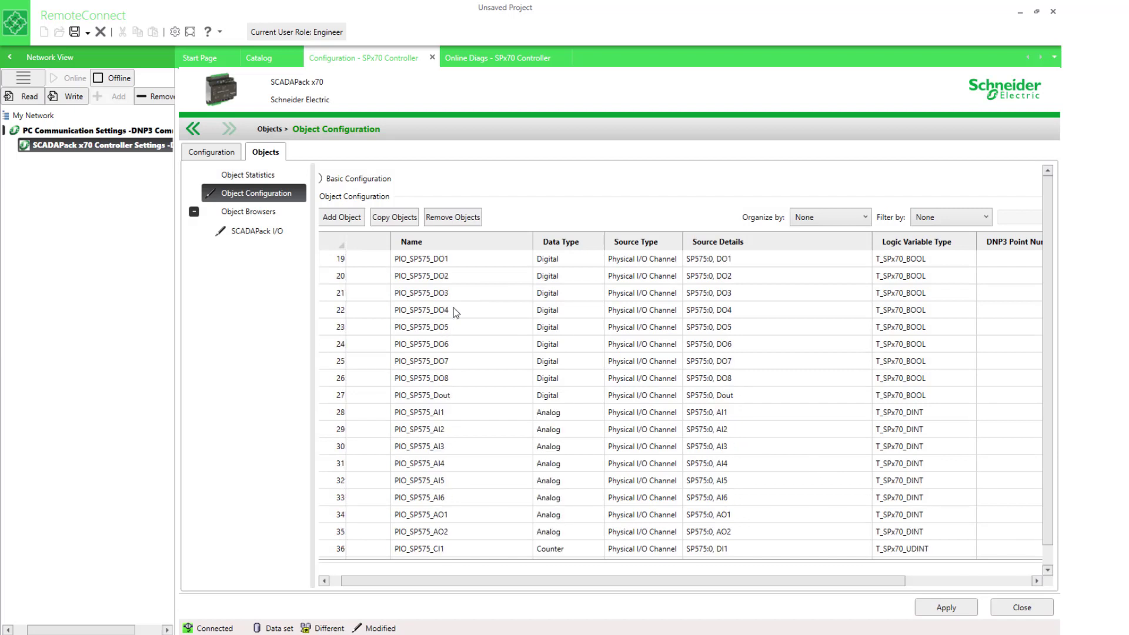
double_click(453, 318)
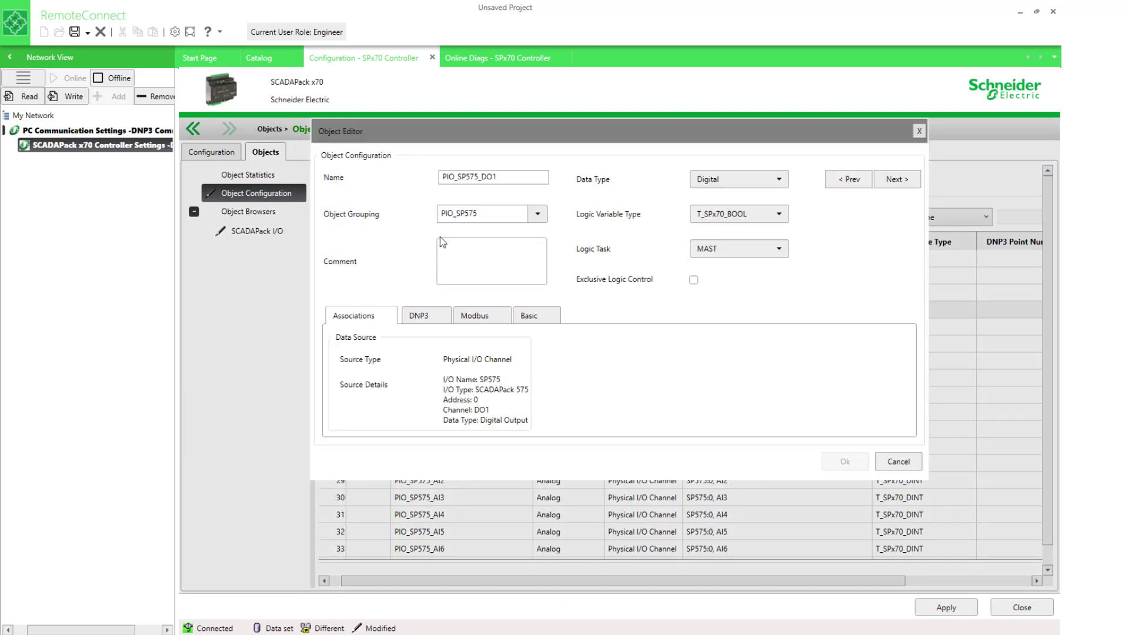
double_click(464, 173)
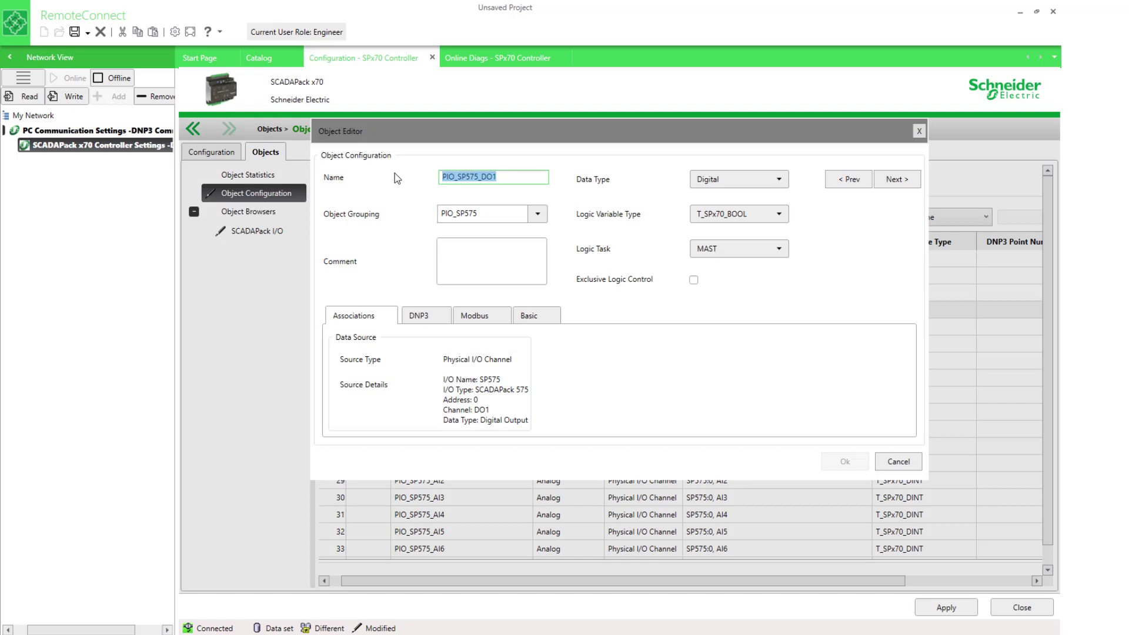
text(Pump1_)
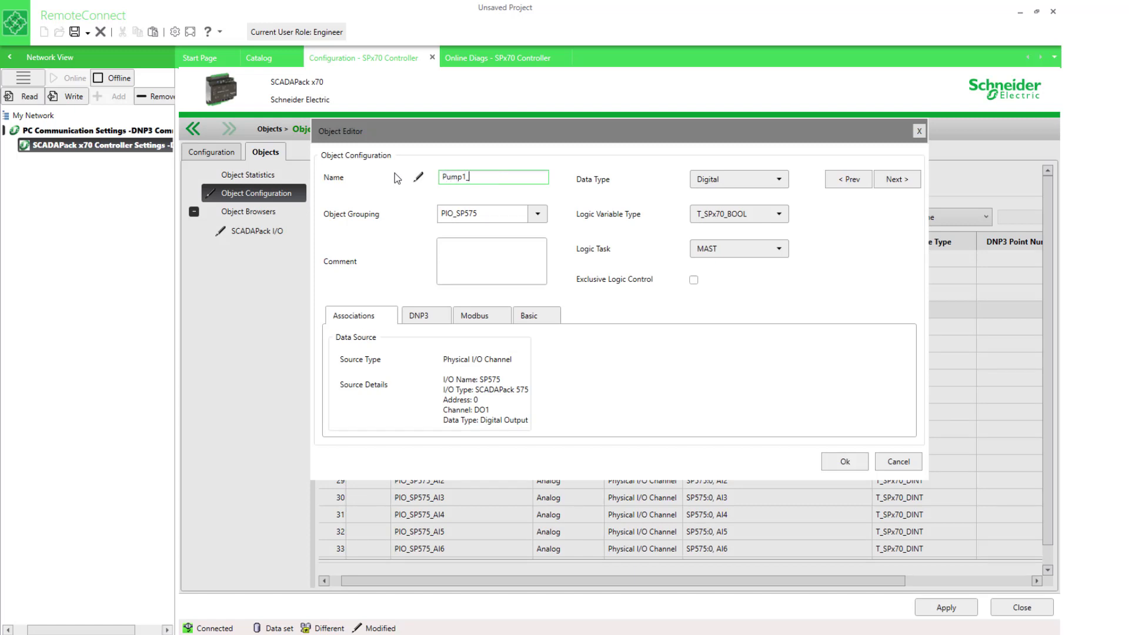
text(Motor)
click(537, 216)
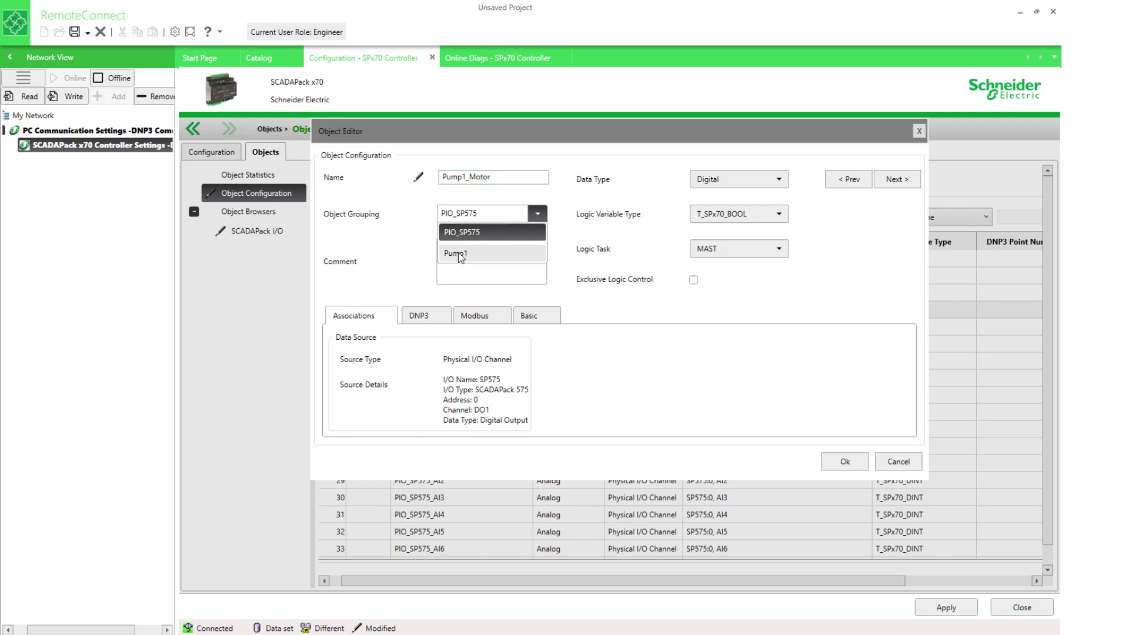
click(459, 255)
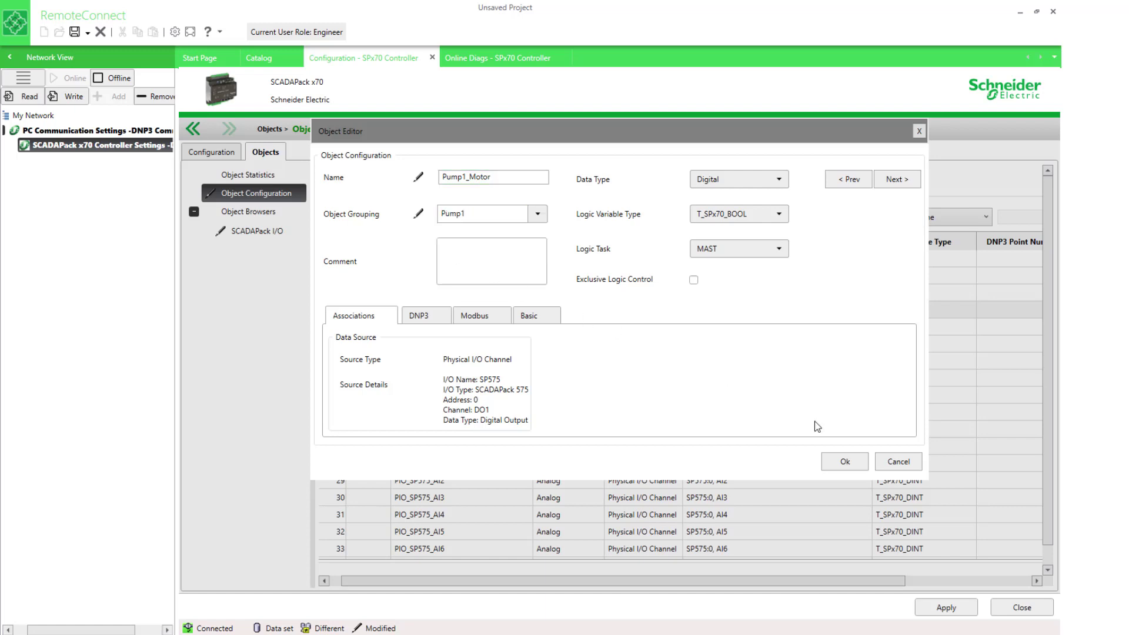
click(845, 462)
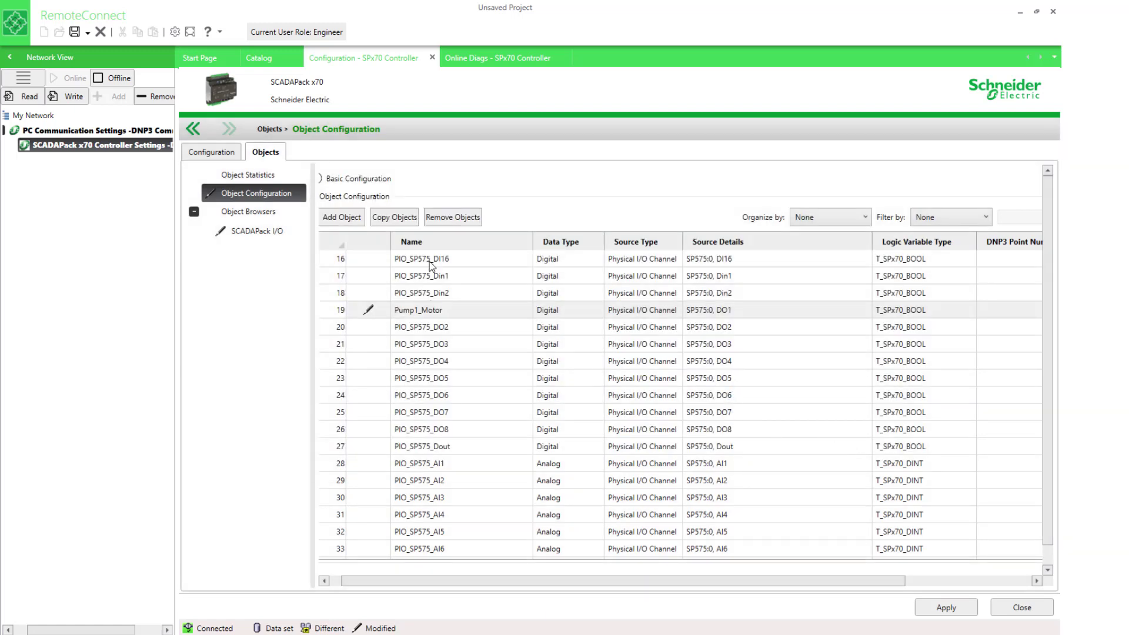
Step: Add a new object named Pump1_Runtime in the Pump1 group
click(333, 219)
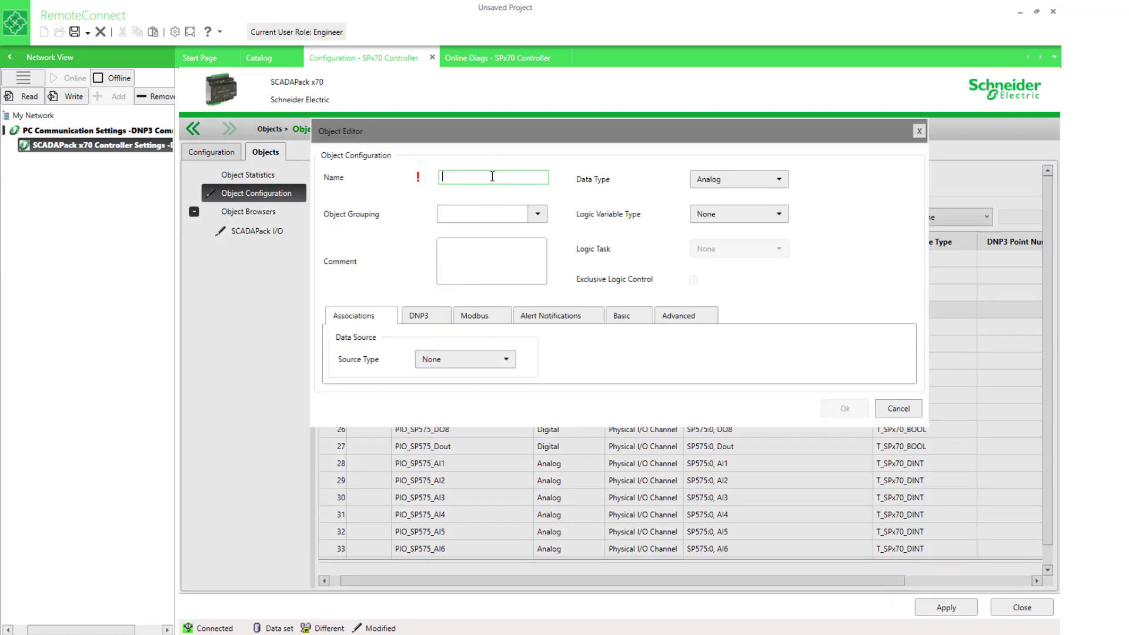
text(Pump1_)
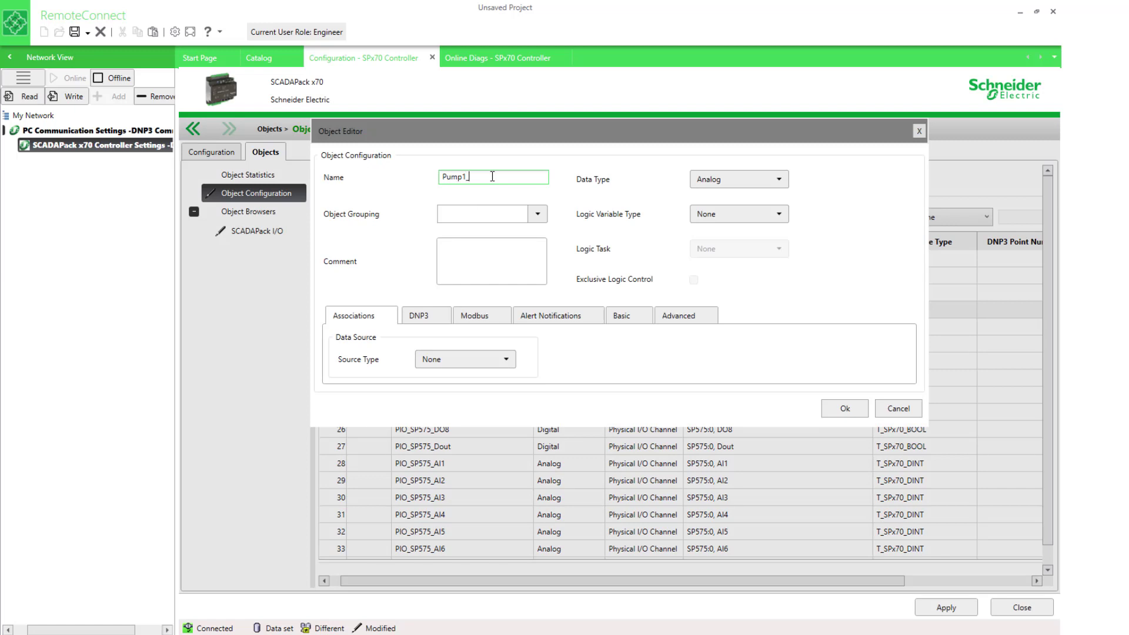
text(Runtime)
click(537, 214)
click(481, 254)
click(843, 409)
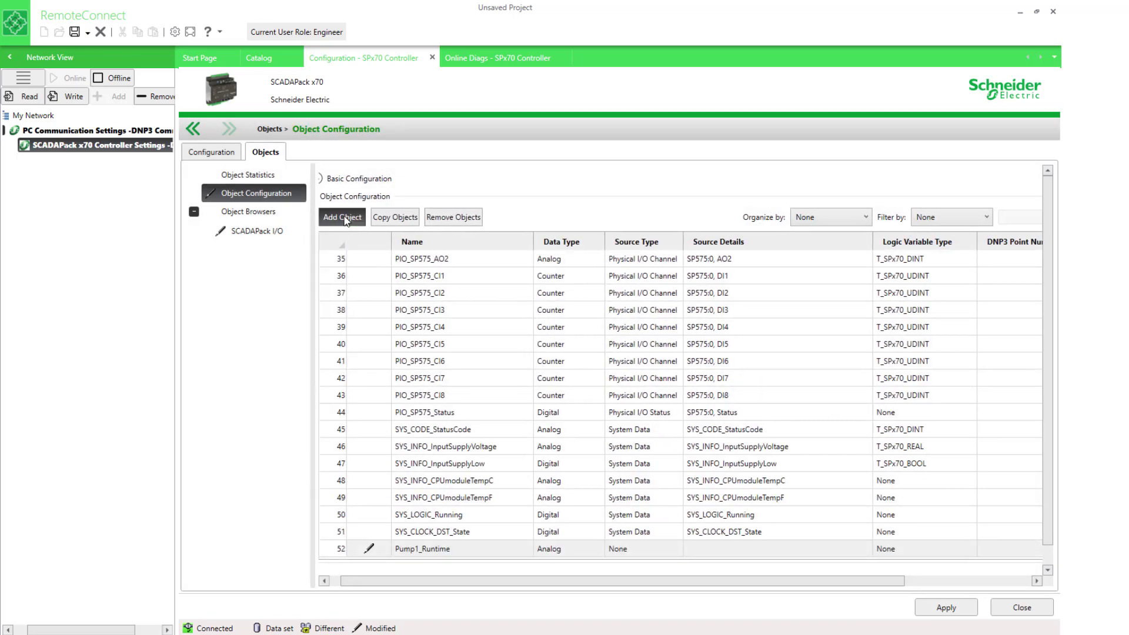
Step: Add a Pump1_Starts object to the Pump1 group and apply the object changes
click(346, 217)
click(481, 179)
text(Pump1)
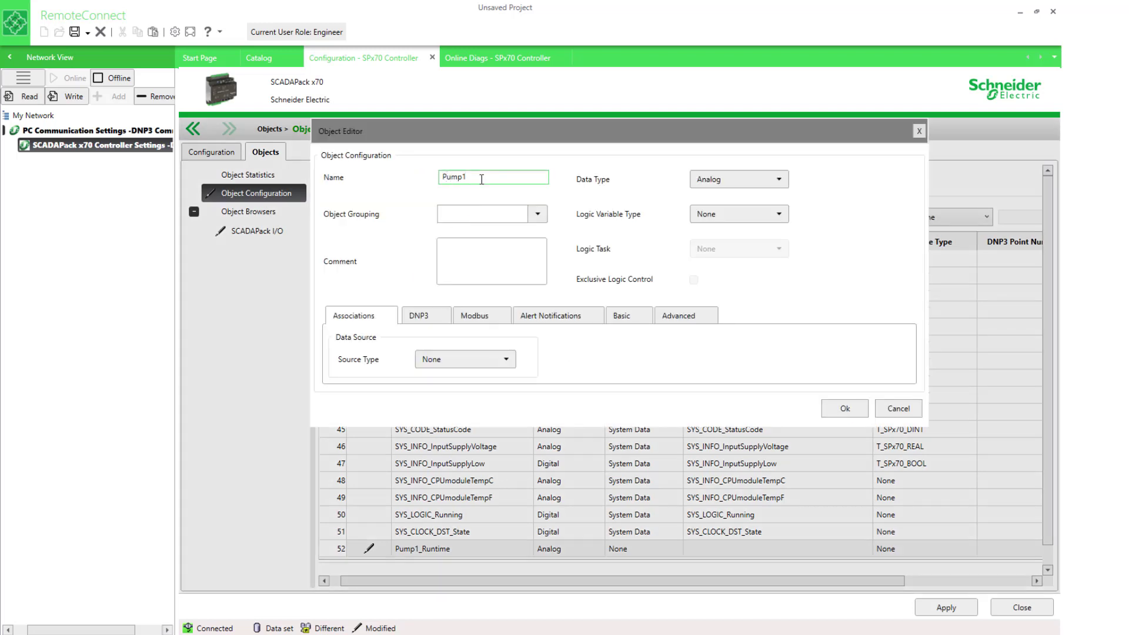
text(_Starts)
click(537, 213)
click(463, 254)
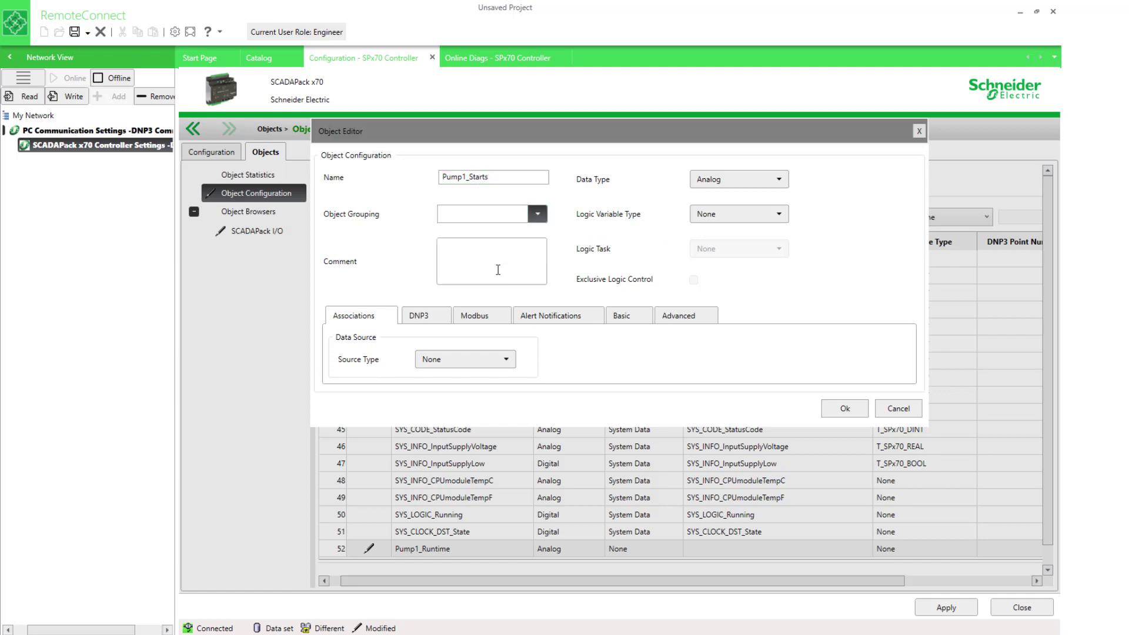
click(856, 411)
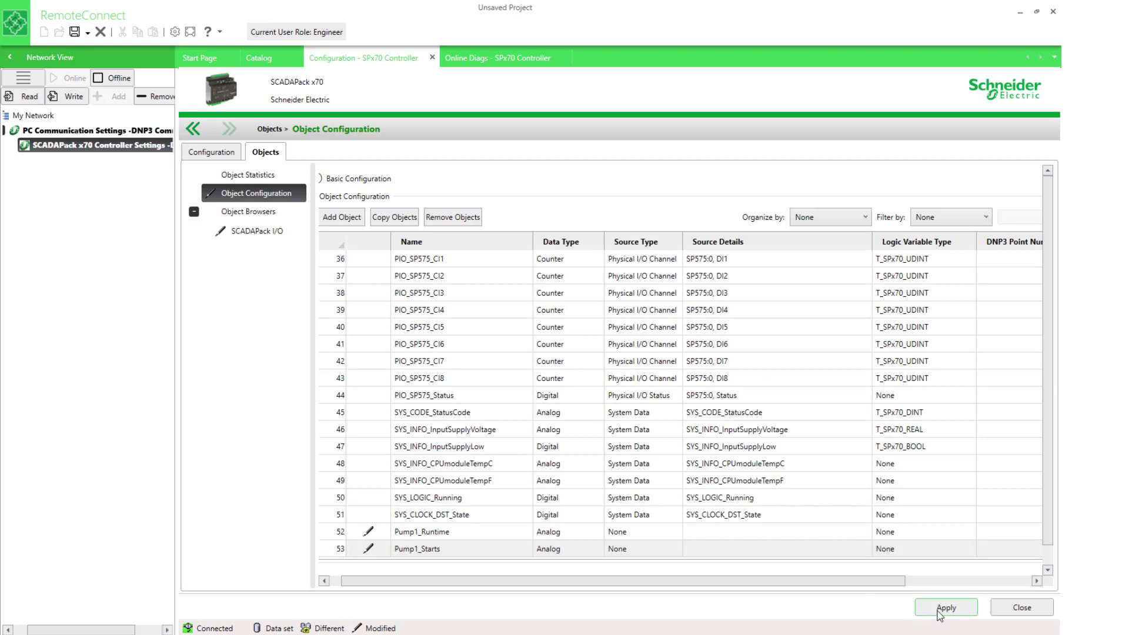
click(920, 611)
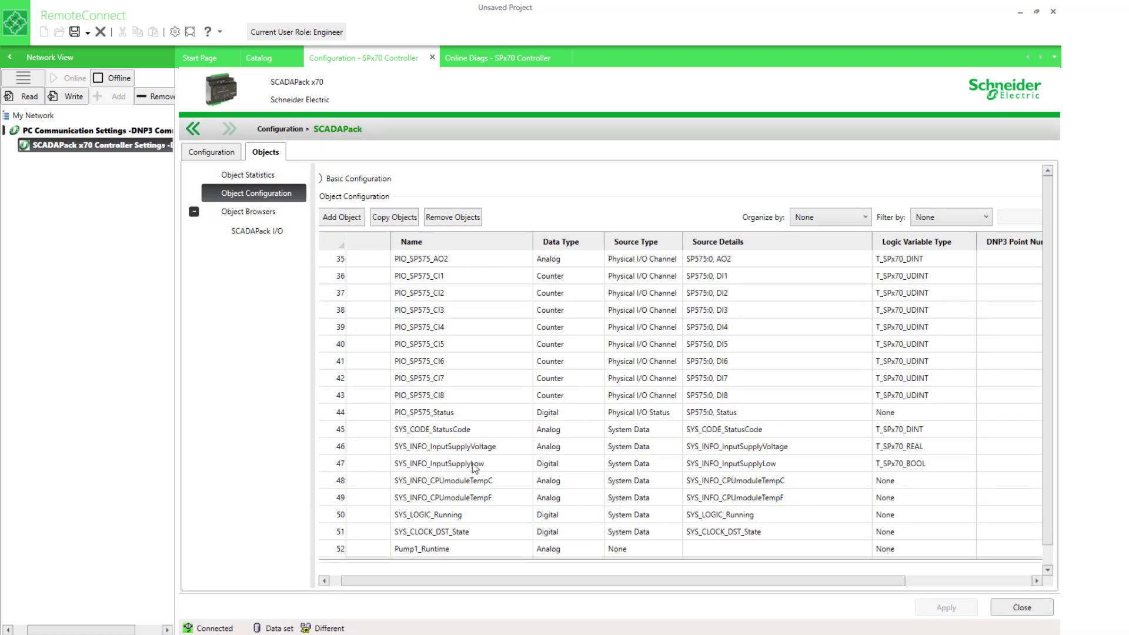
scroll(472, 464, up, 11)
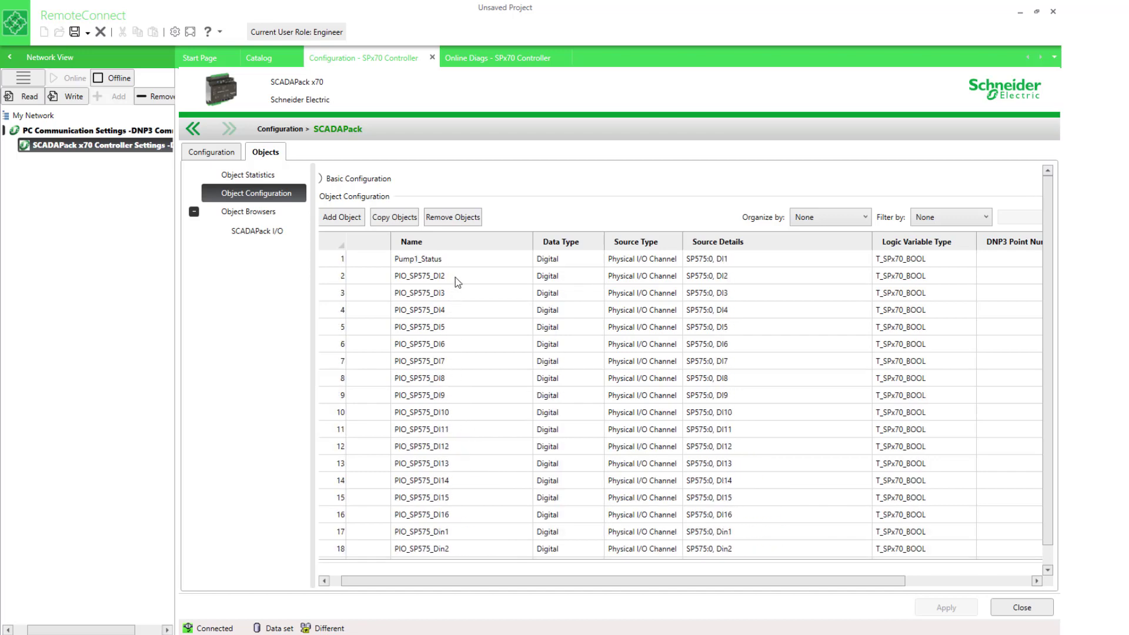
Step: Rename object PIO_SP575_DI2 to Pump2_Status and assign it to a new Pump2 group
double_click(455, 277)
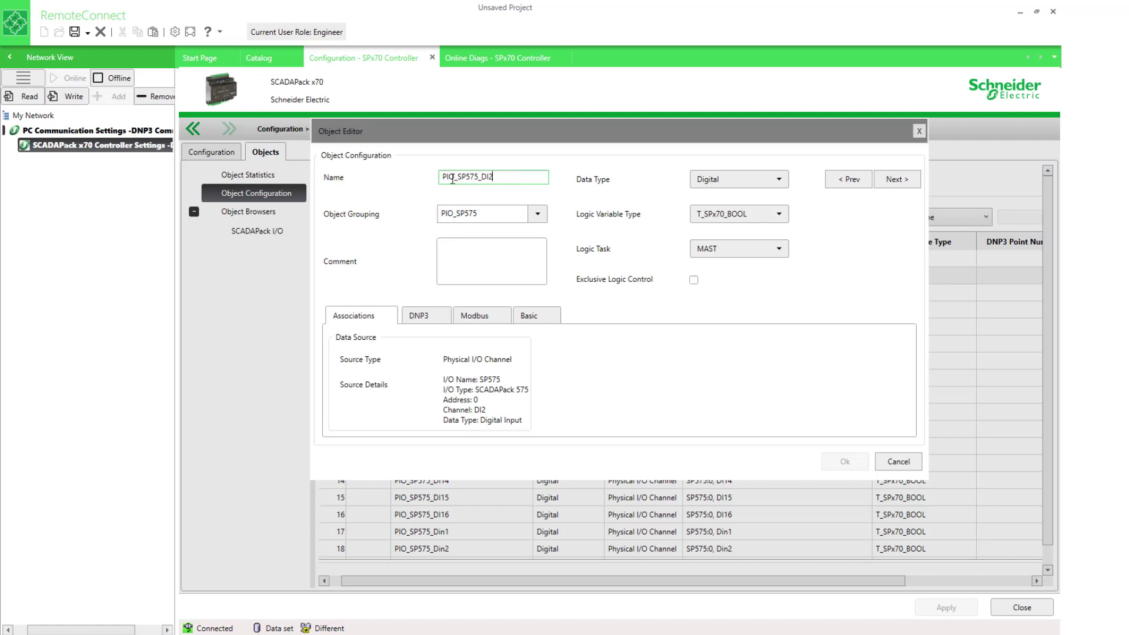
text(Pump2)
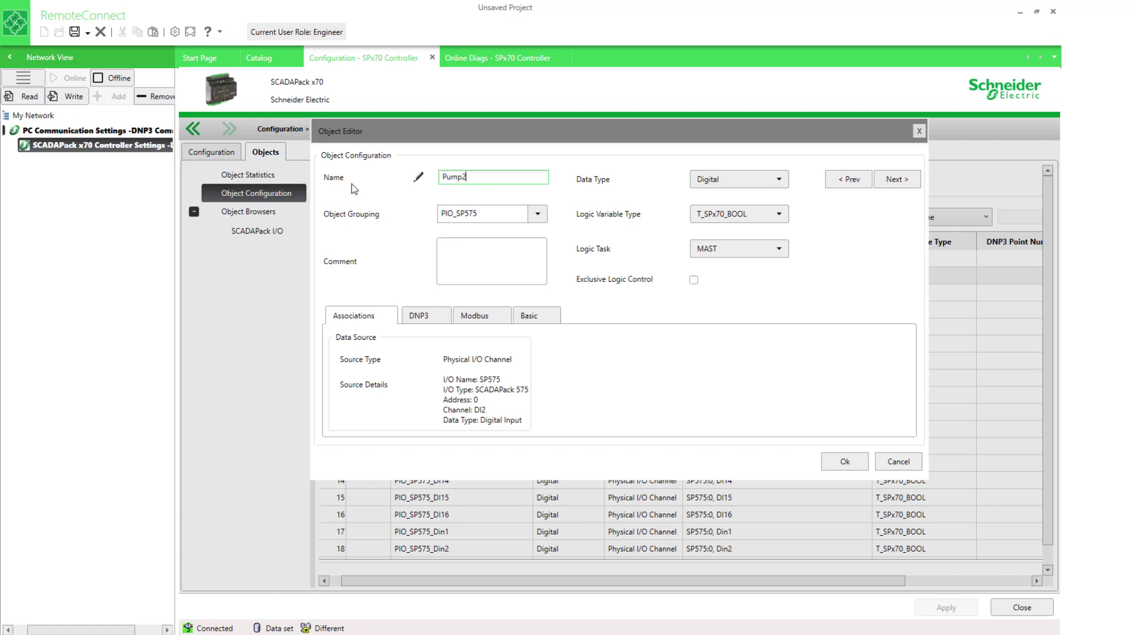
text(_Status)
click(537, 213)
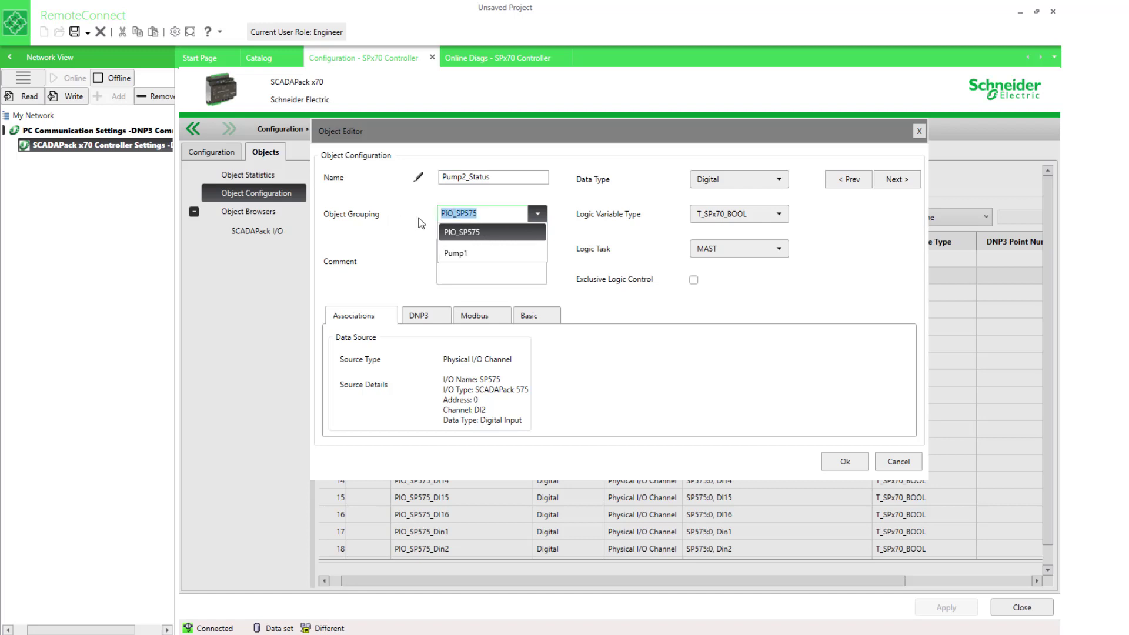
text(Pump2)
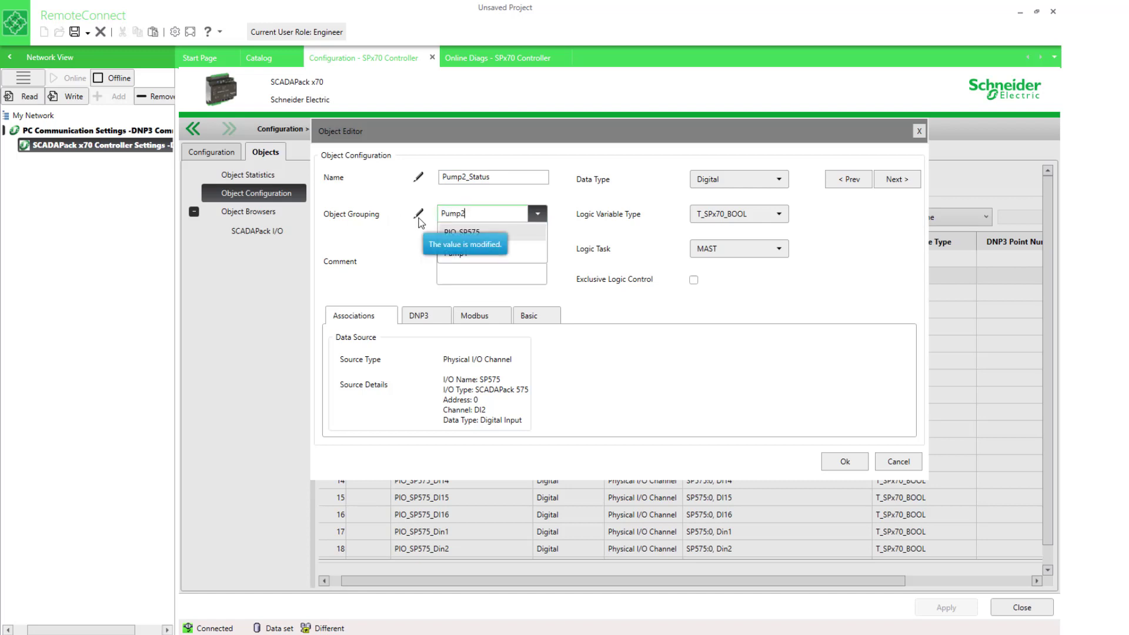
click(845, 462)
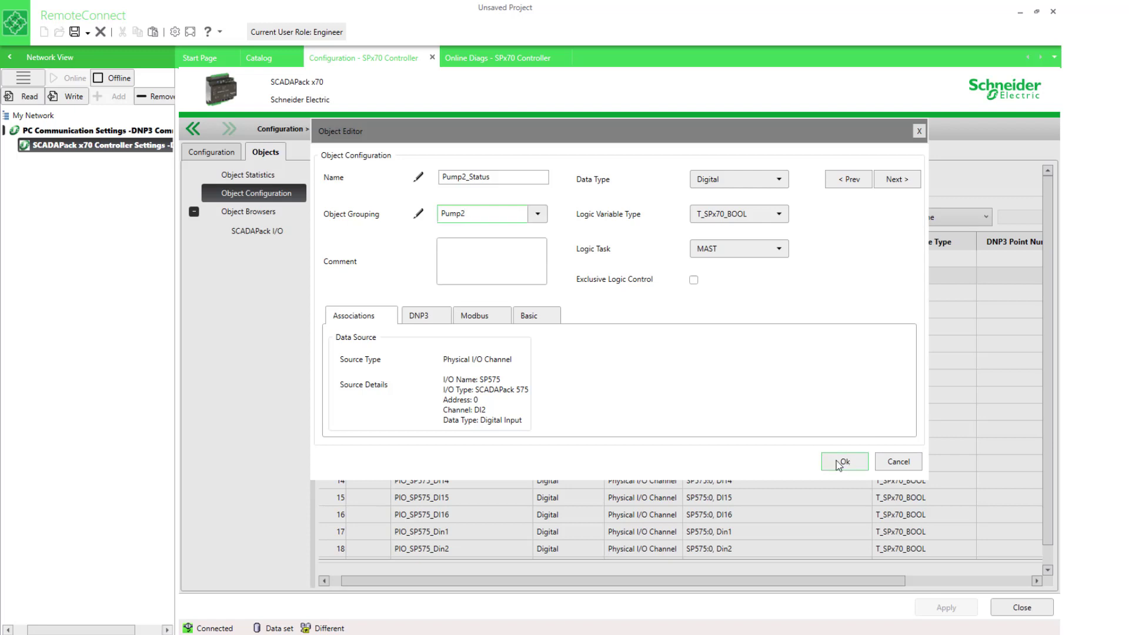
click(838, 463)
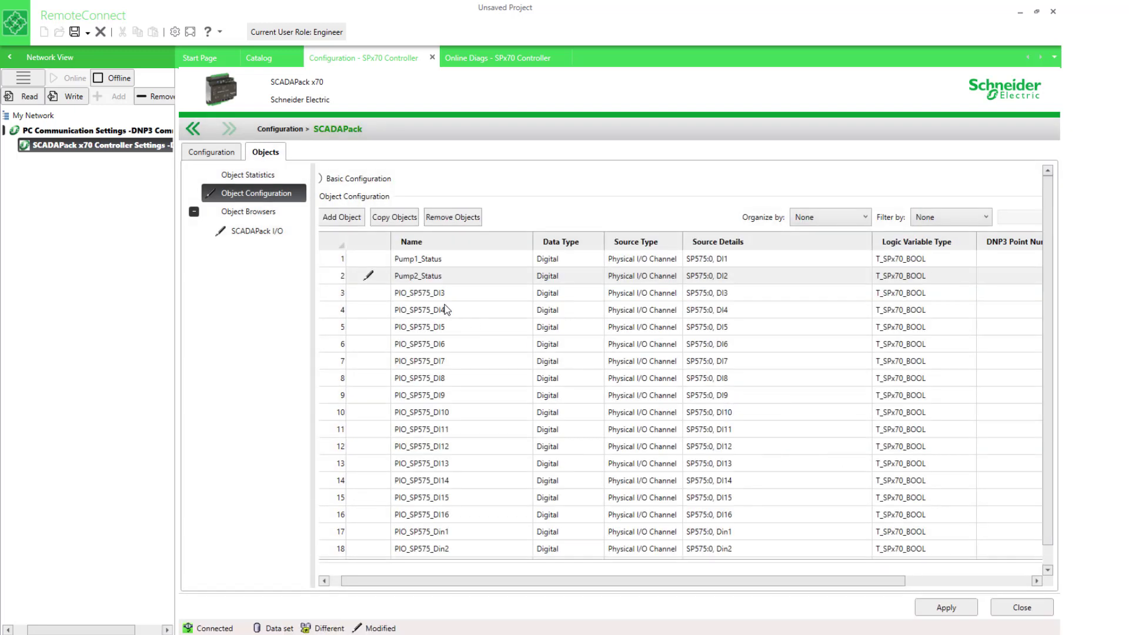
Step: Rename object PIO_SP575_DO2 to Pump2_Motor and assign it to the Pump2 group
scroll(447, 311, down, 3)
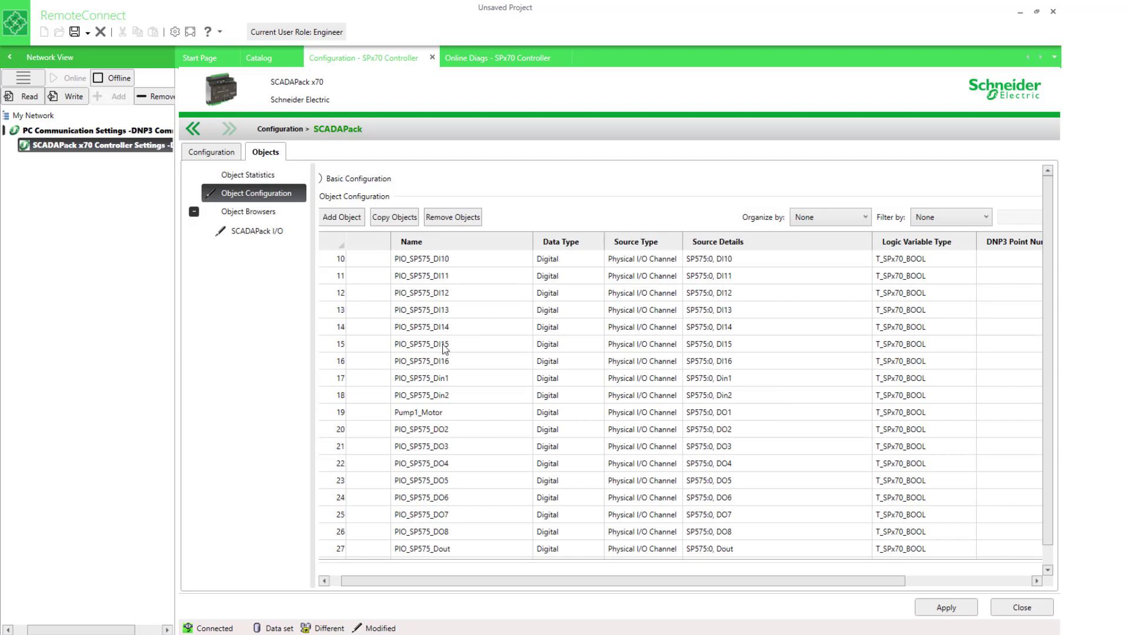
double_click(447, 429)
key(ctrl+a)
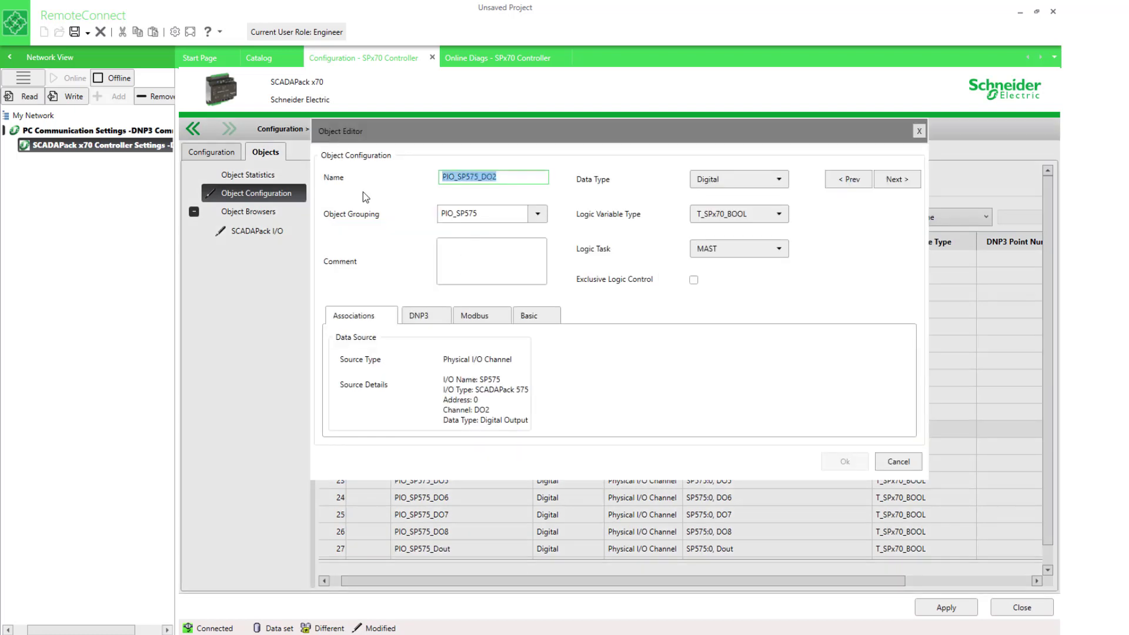
text(Pump2)
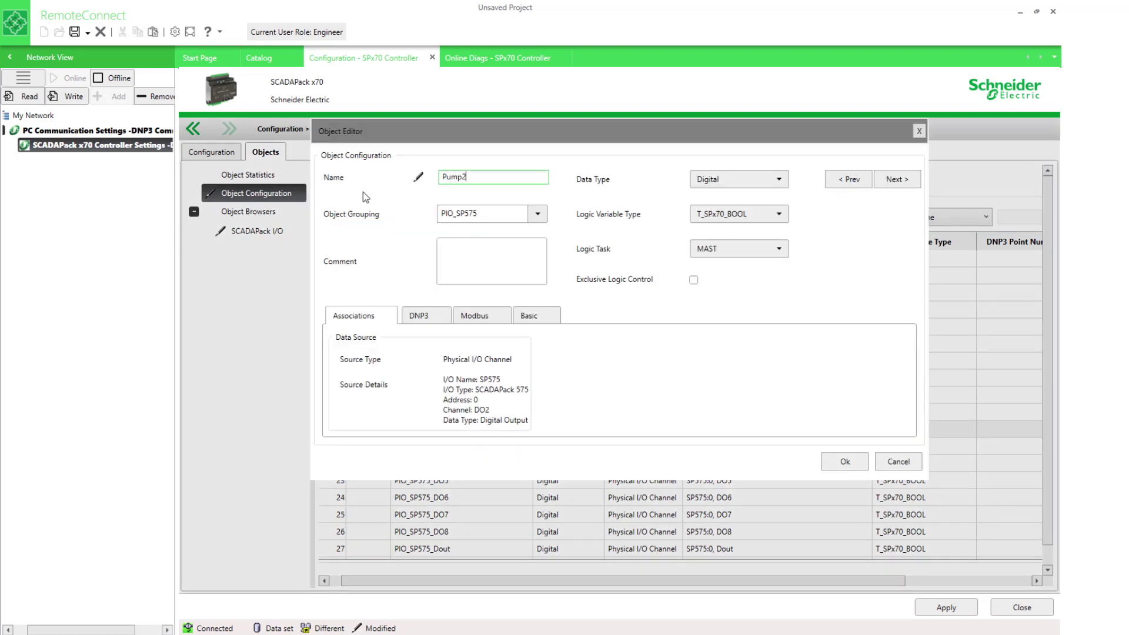
text(_Motor)
click(539, 216)
click(465, 275)
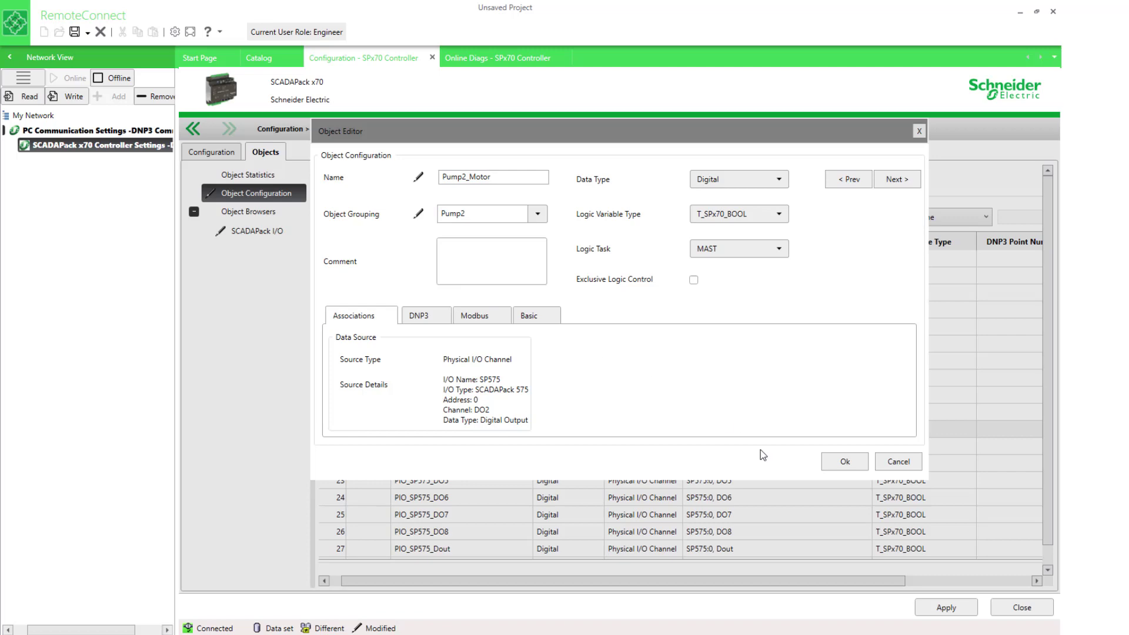
click(845, 463)
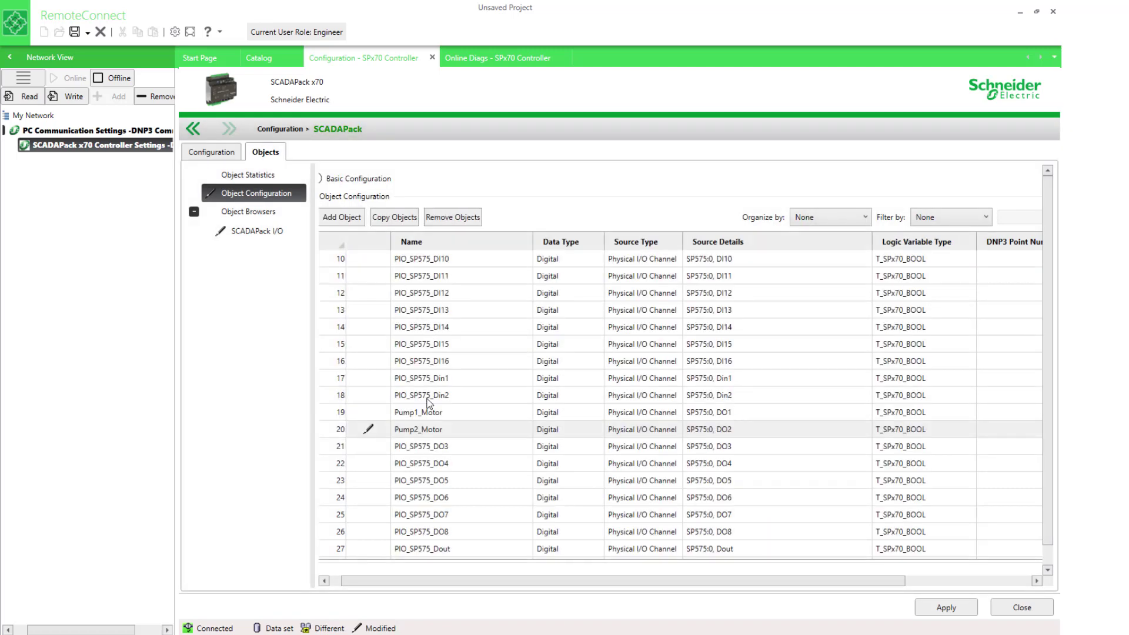
Step: Add a new object named Pump2_RunTime in the Pump2 group
scroll(431, 416, down, 9)
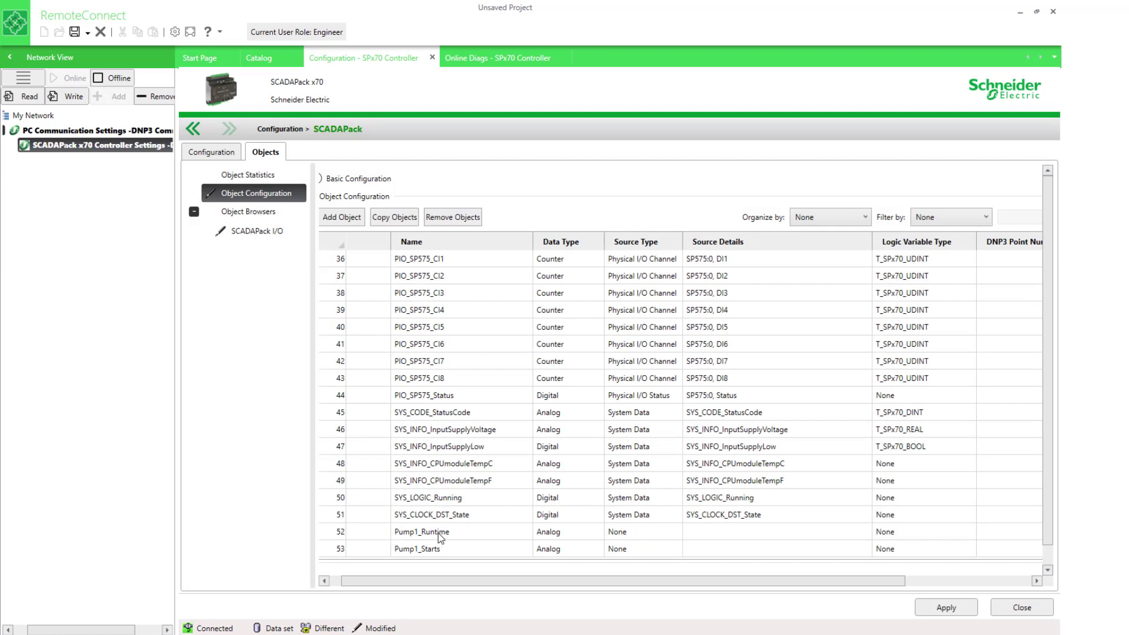
click(336, 221)
click(494, 177)
text(Pump2_)
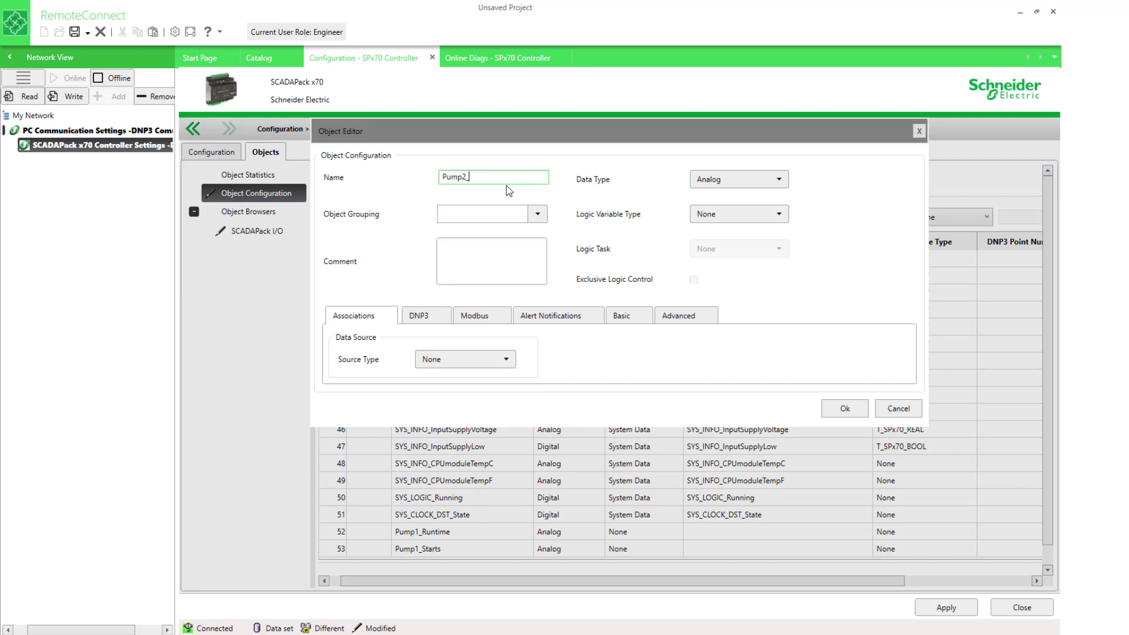
text(RunTime)
click(538, 214)
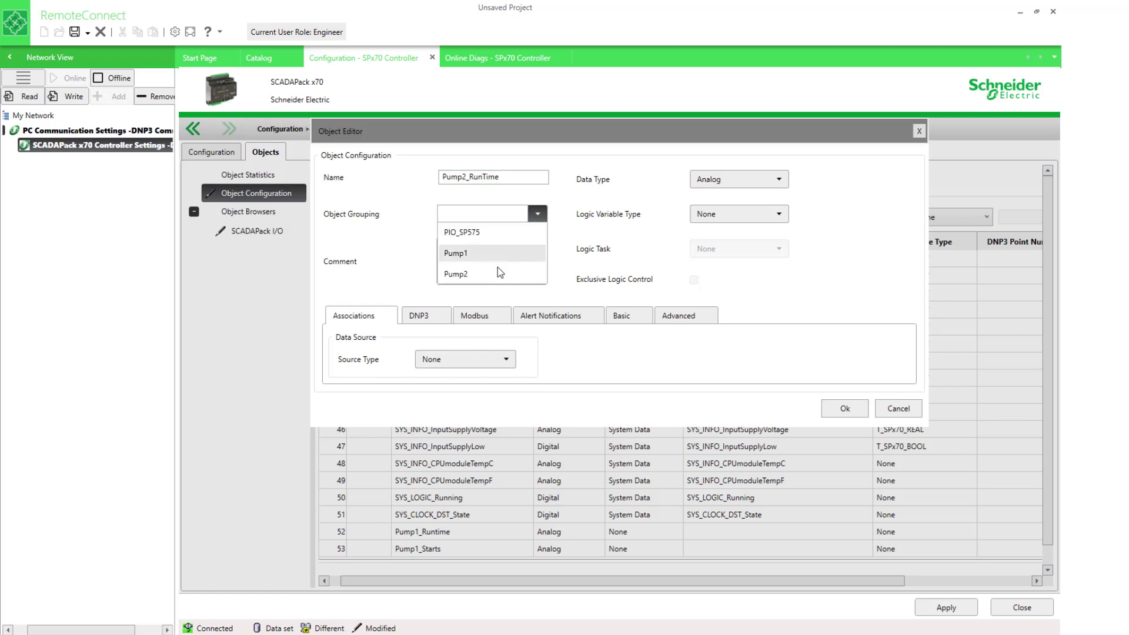
click(482, 277)
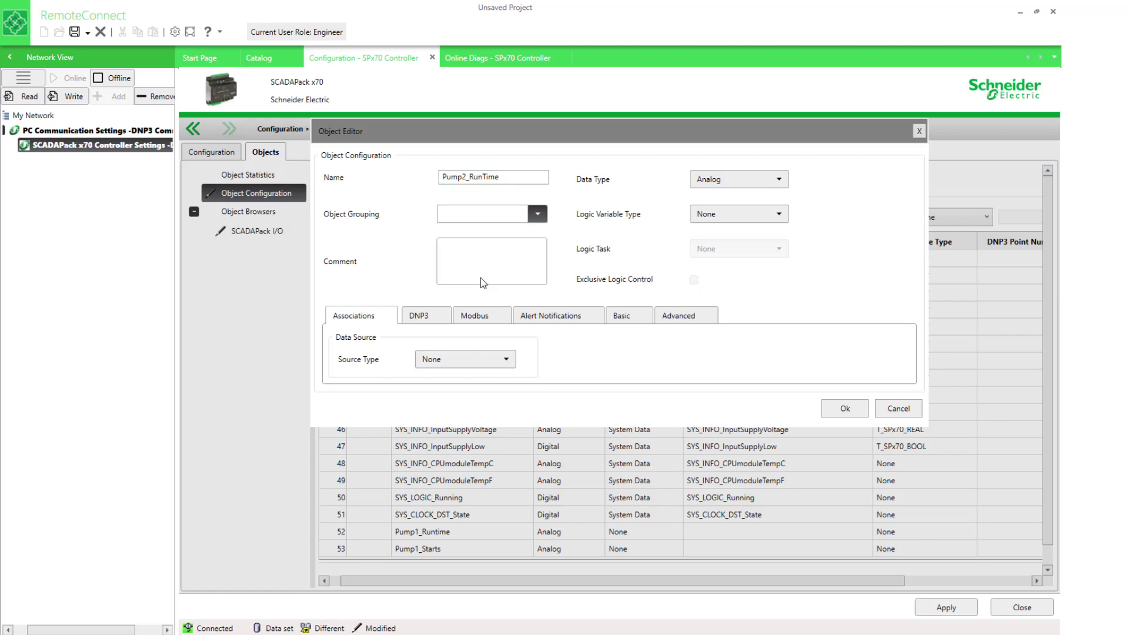
click(844, 410)
Step: Add a Pump2_Starts object to the Pump2 group and apply the object changes
click(357, 216)
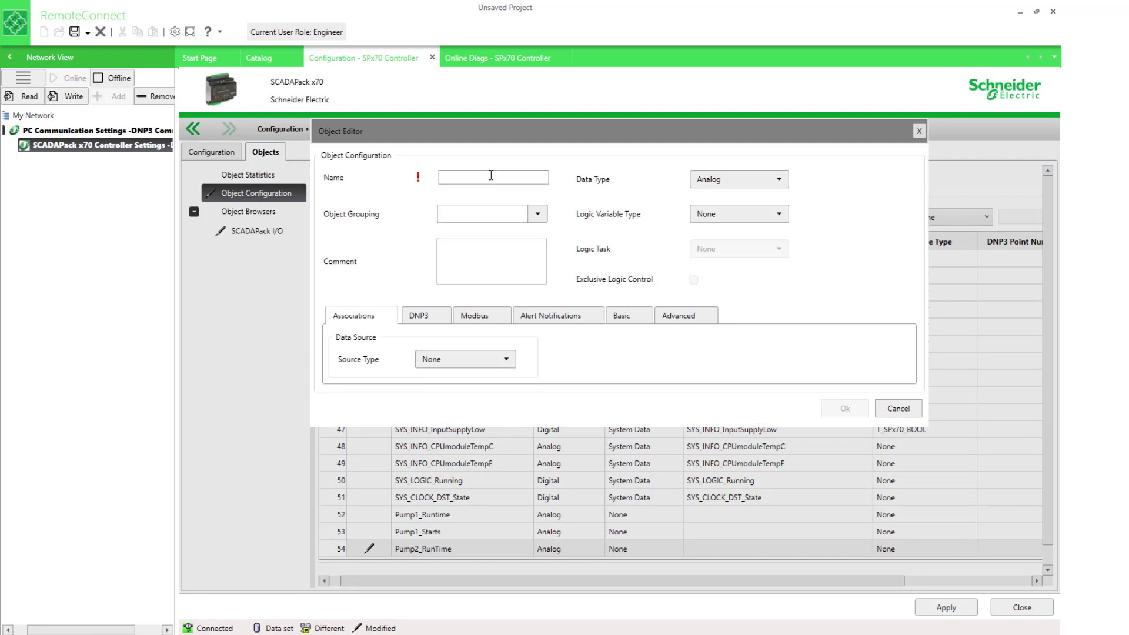
click(491, 176)
text(Pump2_)
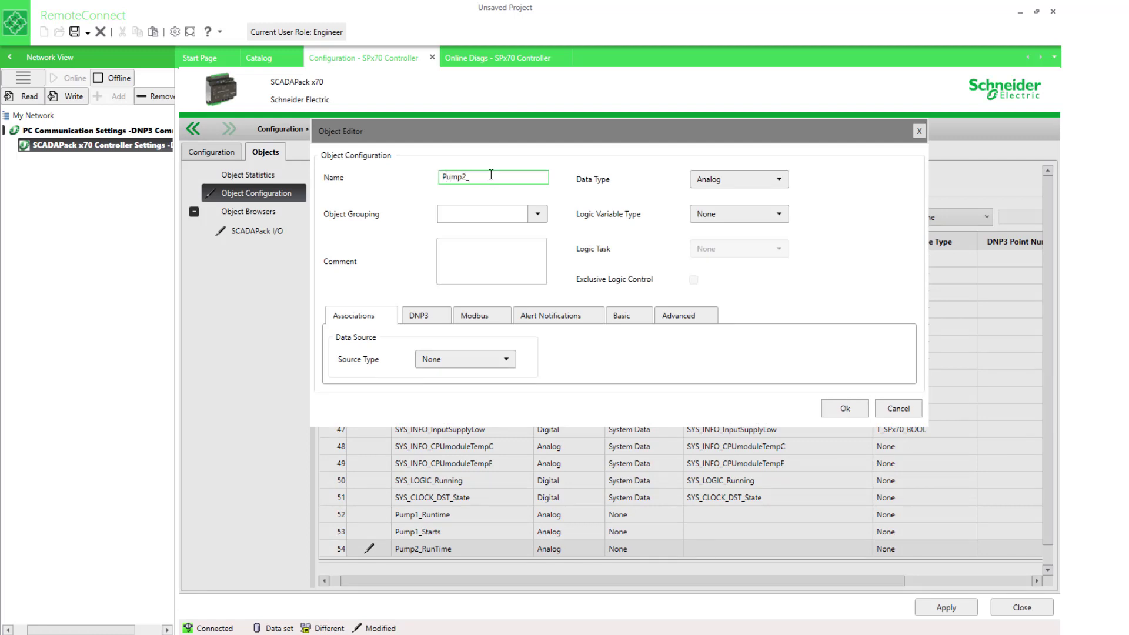
text(Starts)
click(538, 213)
click(459, 276)
click(863, 410)
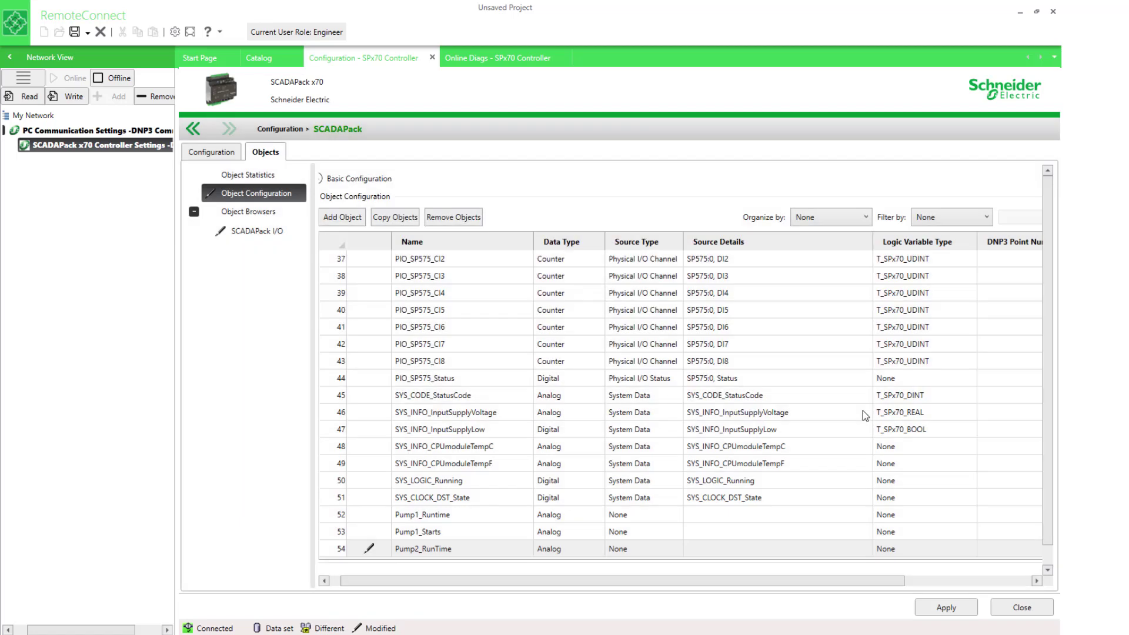
click(948, 608)
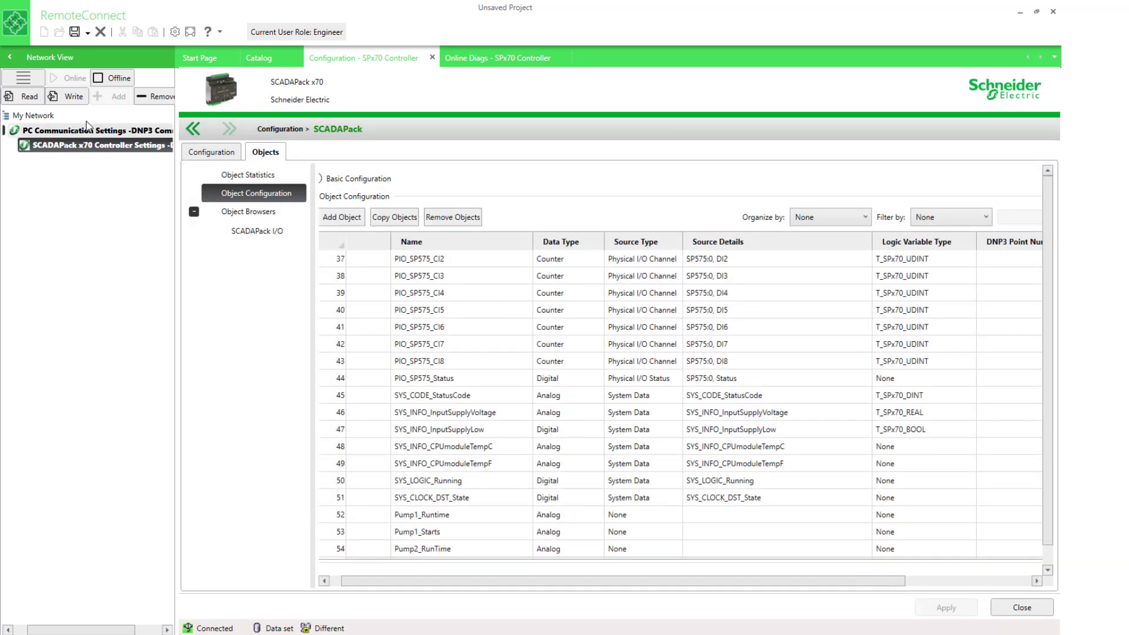
Step: Write configuration and logic with the new Pump objects to the controller, then dismiss the success message
click(70, 99)
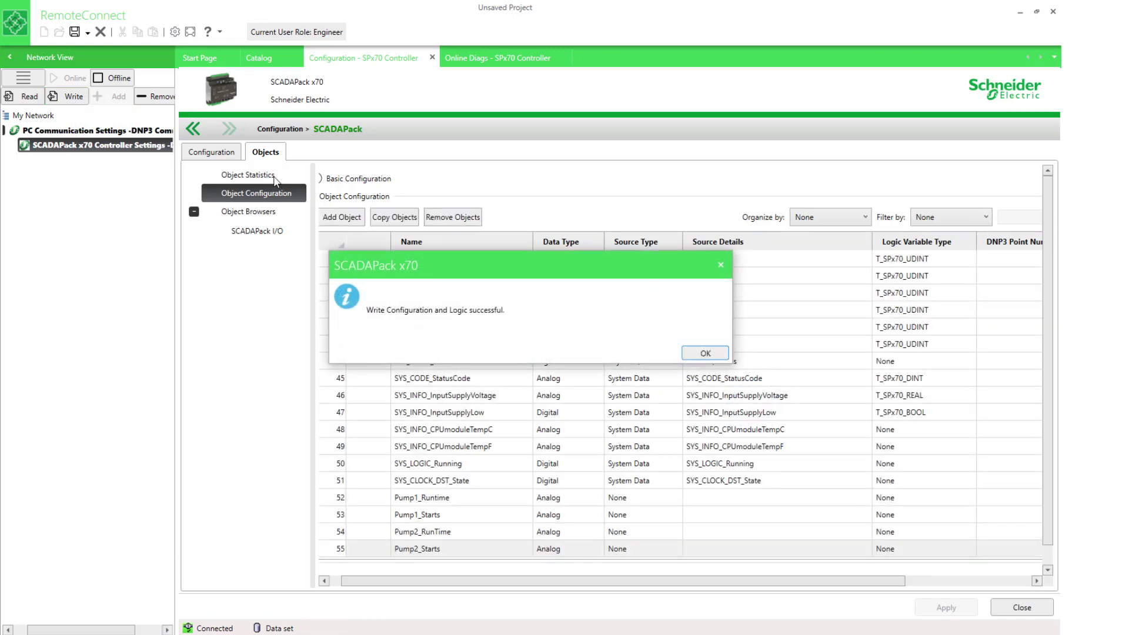
click(705, 352)
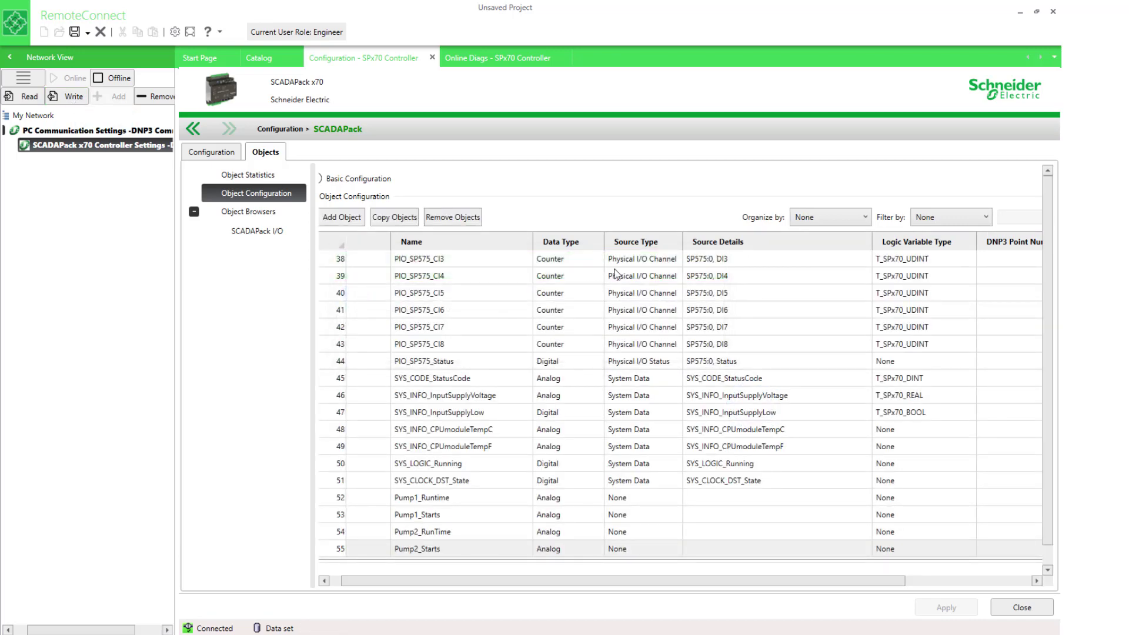
Step: Create an object browser named Pump1 and show its empty entry list
click(506, 62)
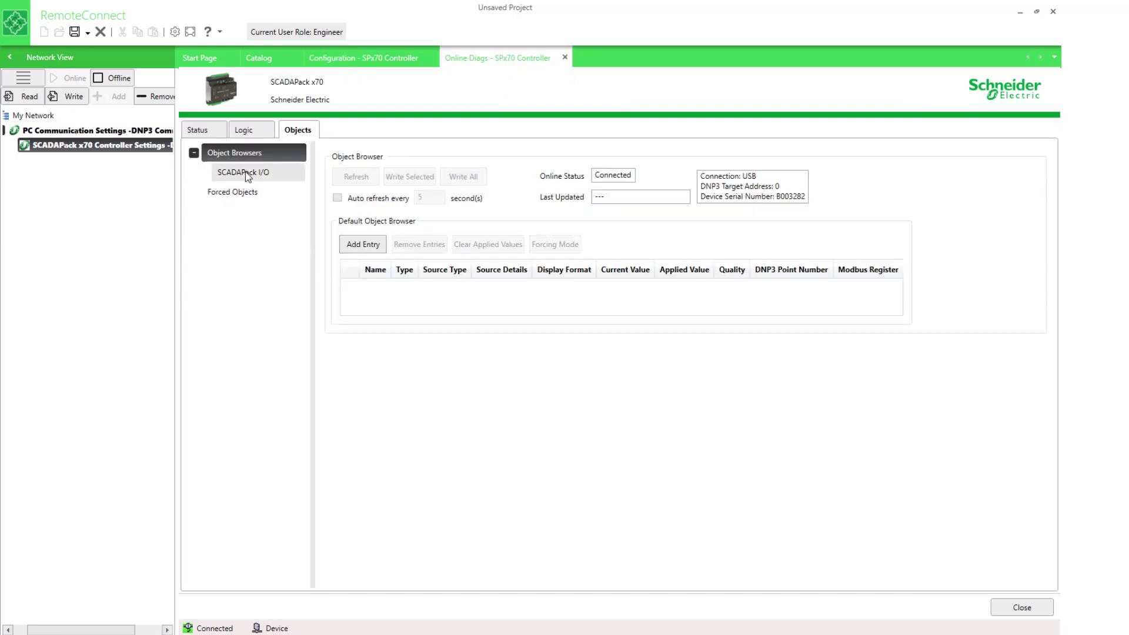
click(394, 65)
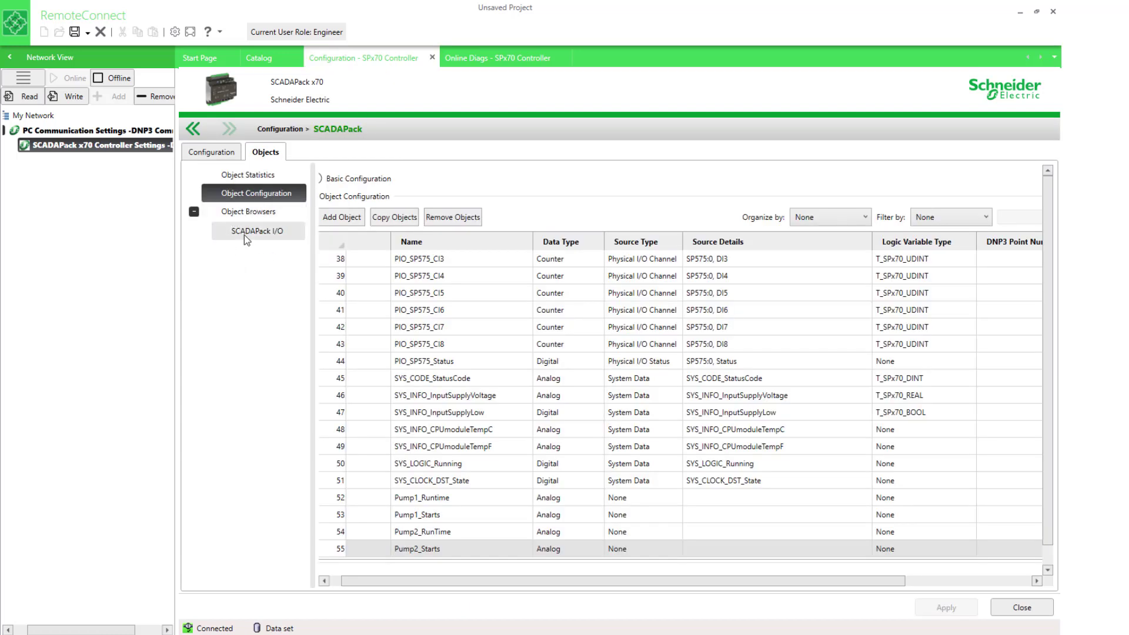
click(245, 214)
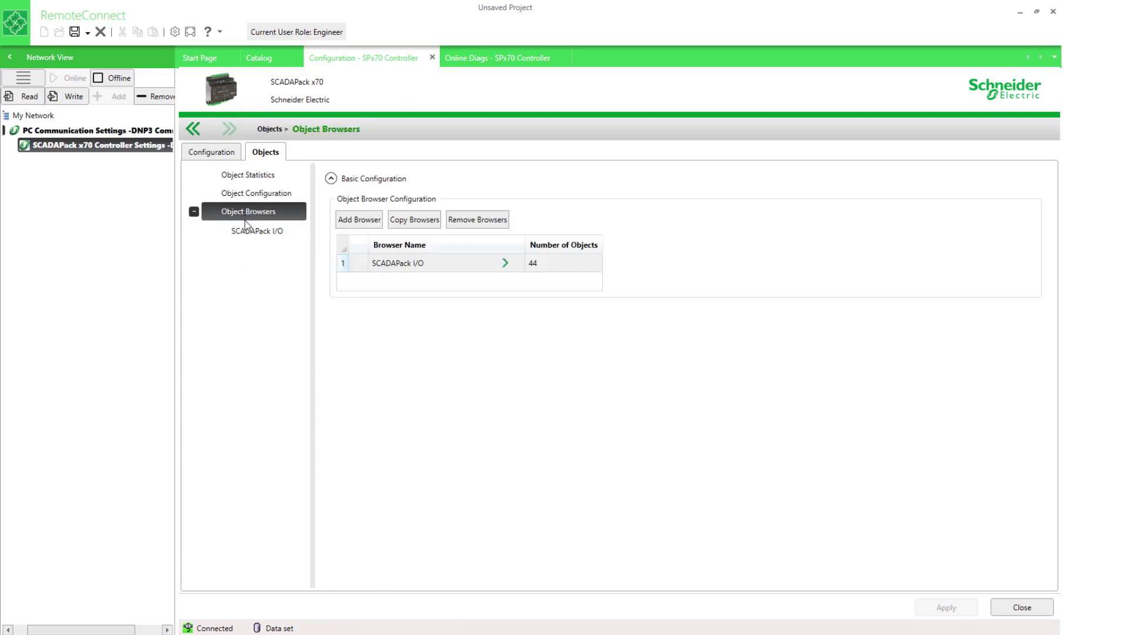
click(360, 221)
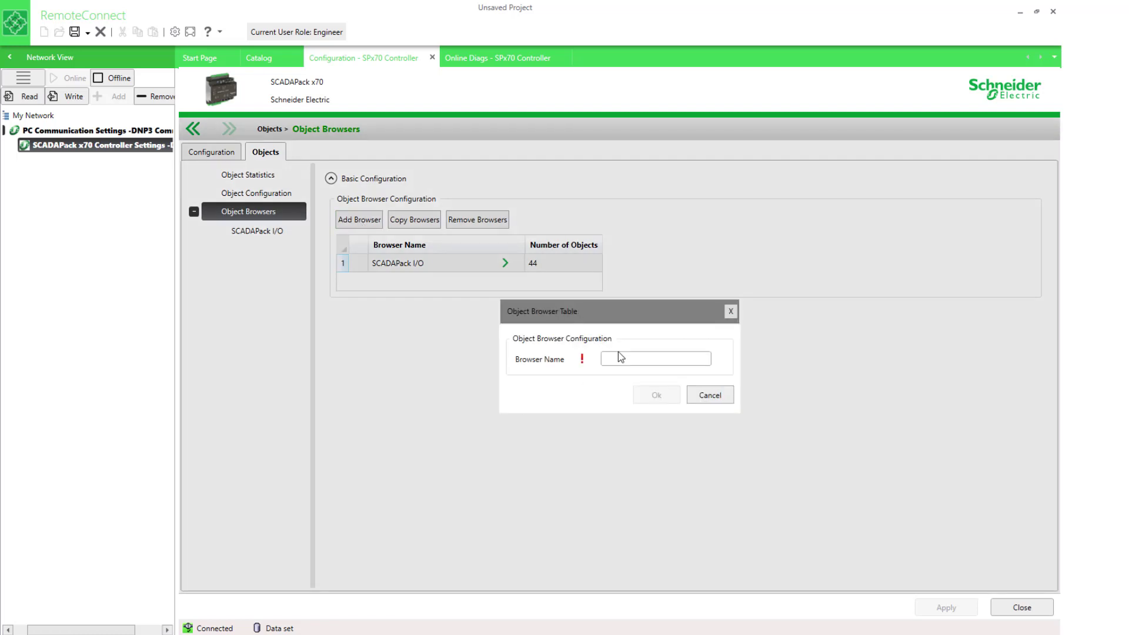
click(651, 361)
text(Pump1)
click(657, 395)
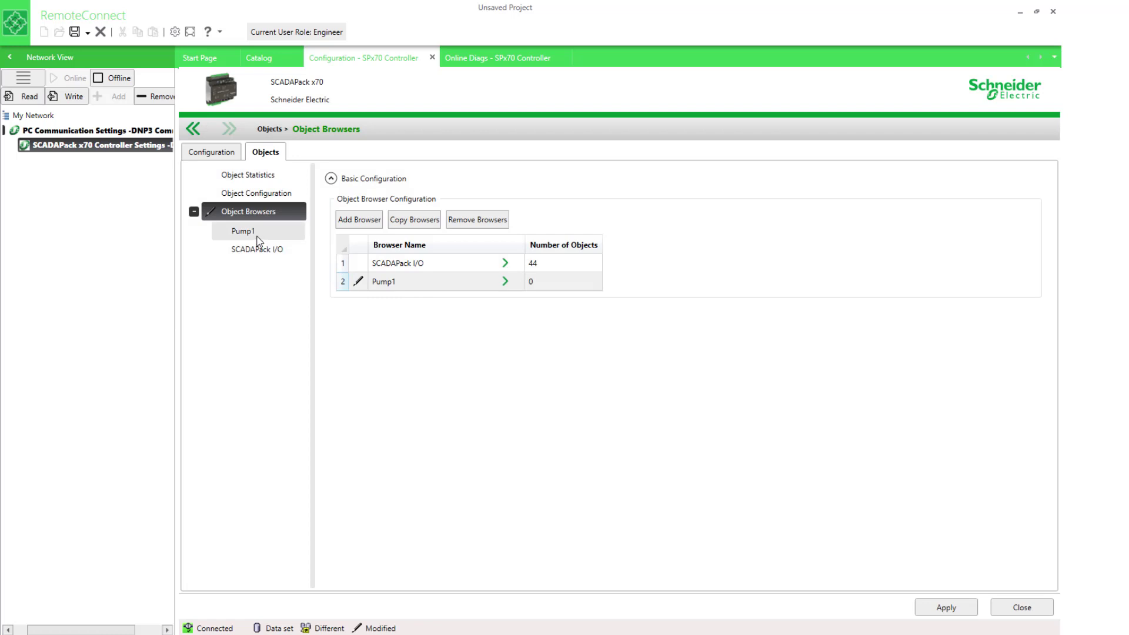
click(506, 282)
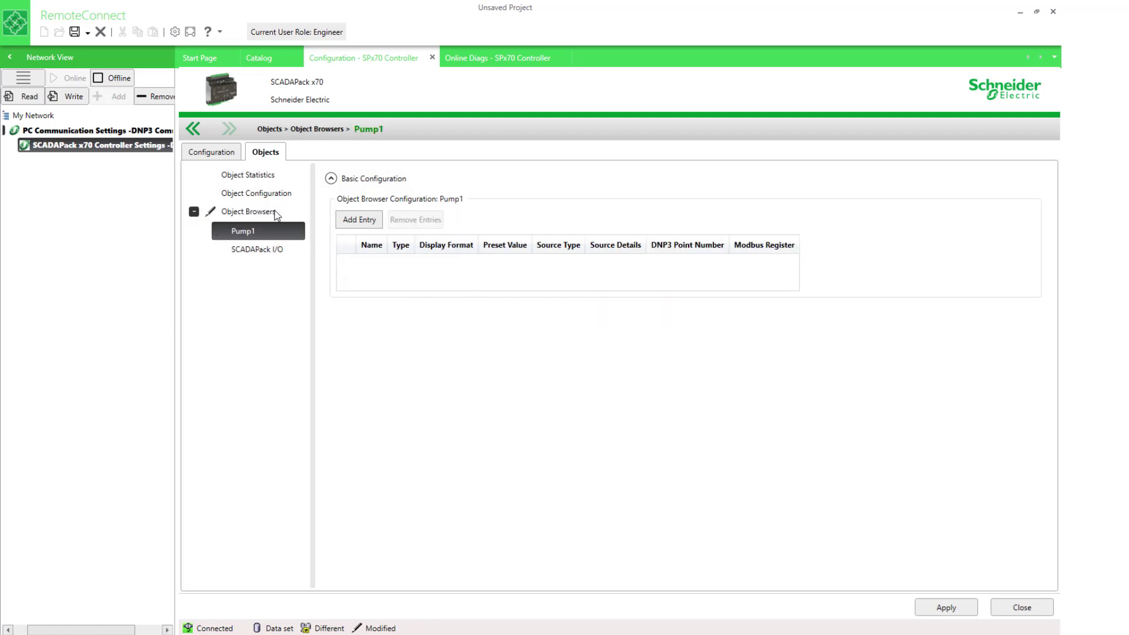
Step: Add all four Pump1 group objects to the Pump1 browser and apply the change
click(366, 223)
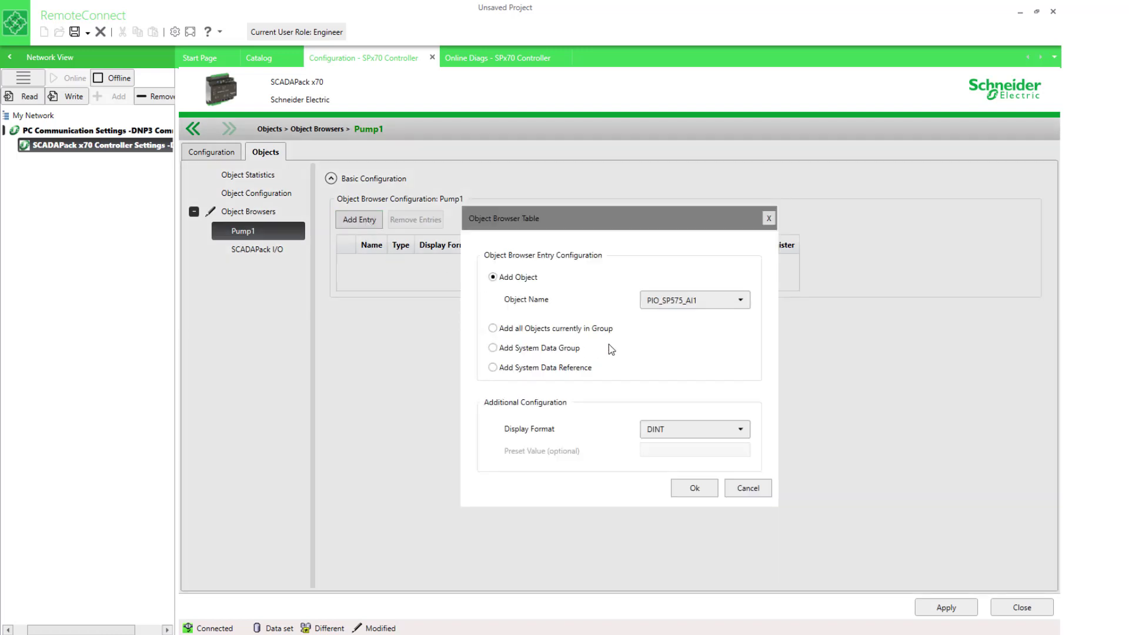
click(741, 299)
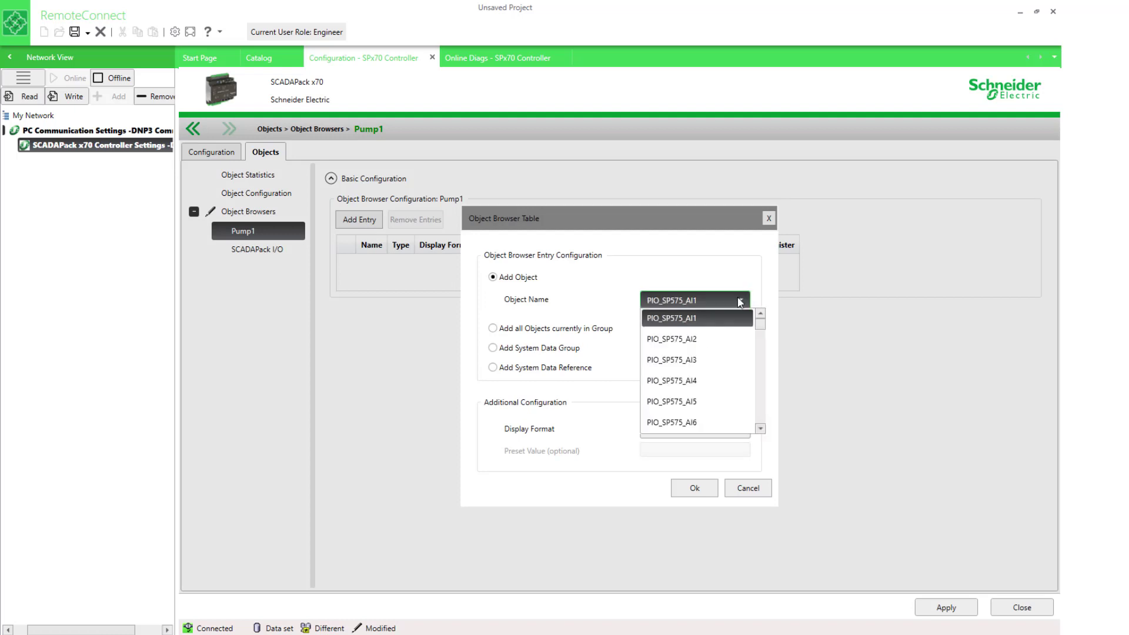
scroll(697, 373, down, 5)
scroll(696, 371, down, 5)
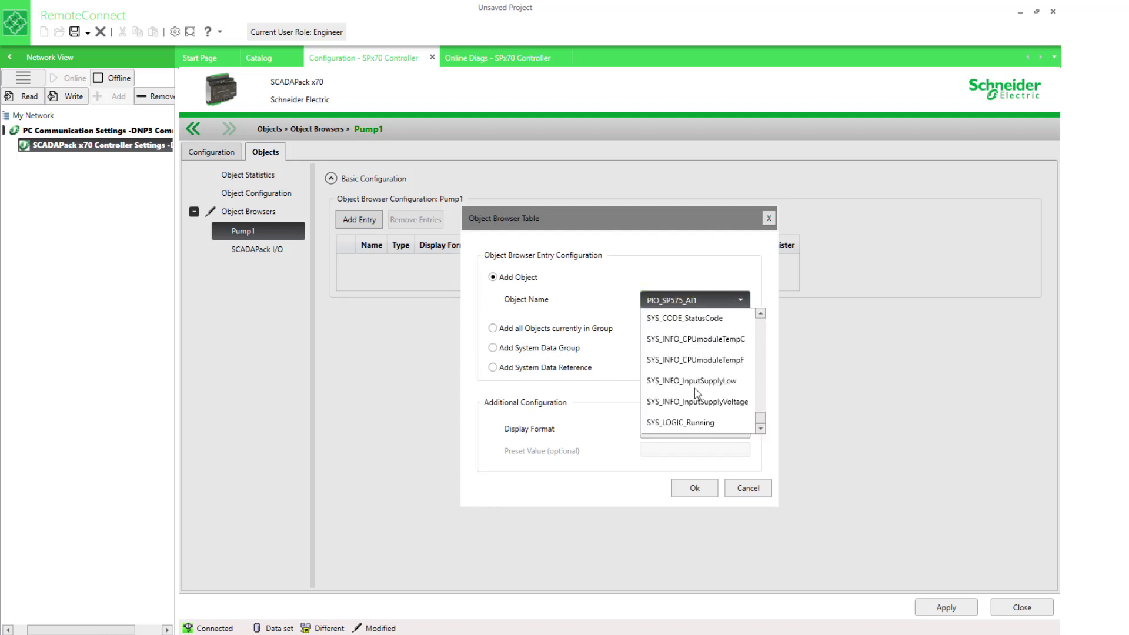
scroll(692, 390, up, 2)
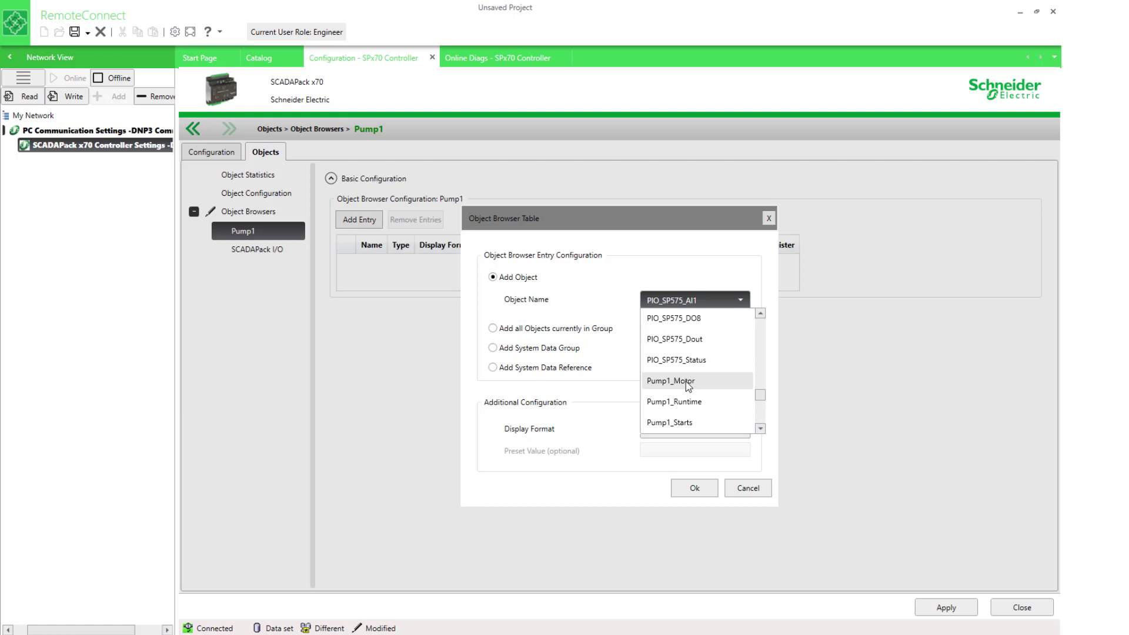
click(494, 335)
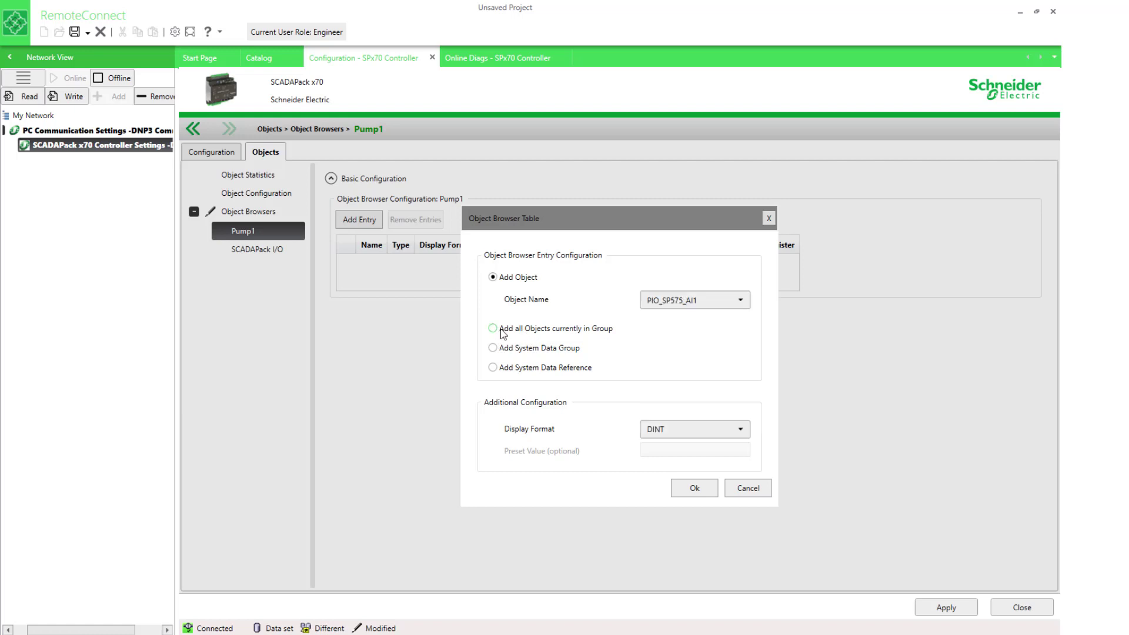
click(495, 331)
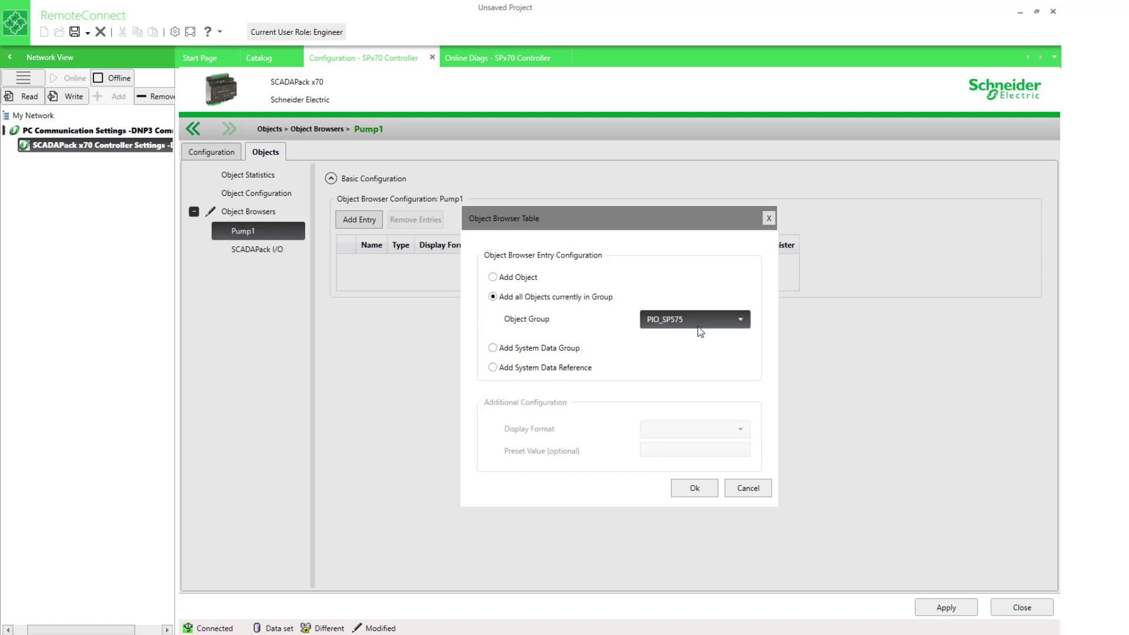
click(700, 330)
click(679, 358)
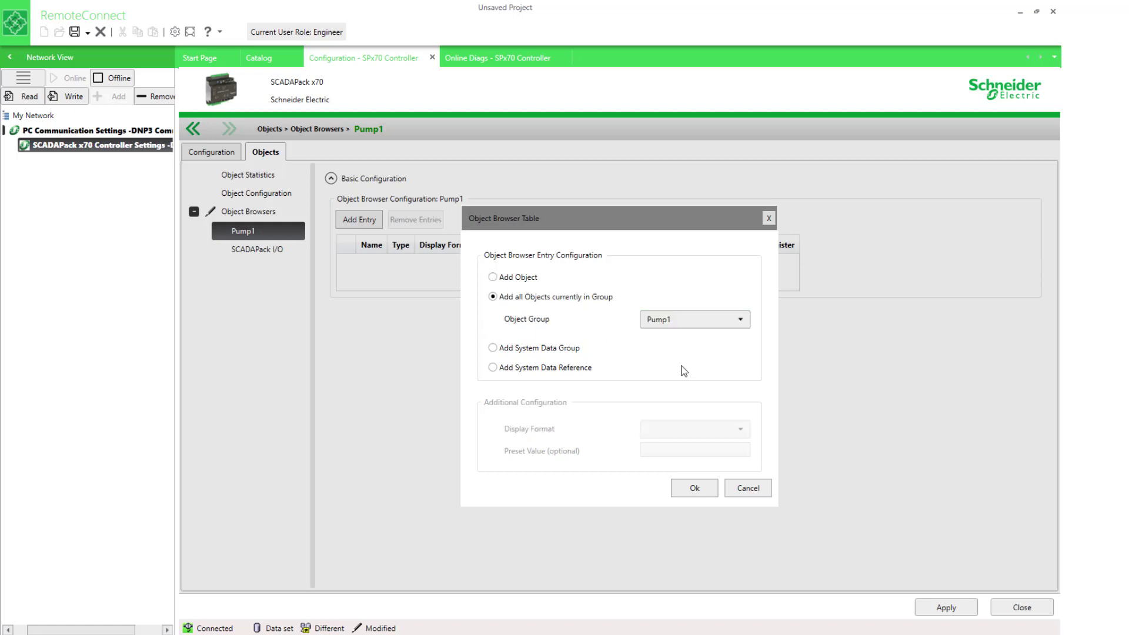
click(695, 489)
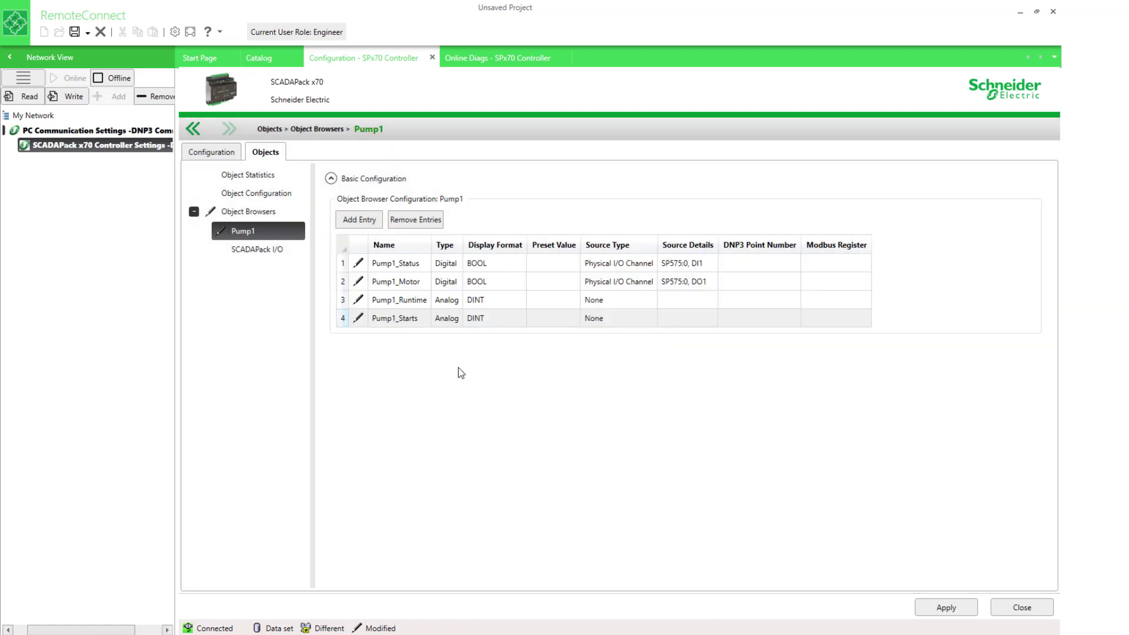
click(944, 606)
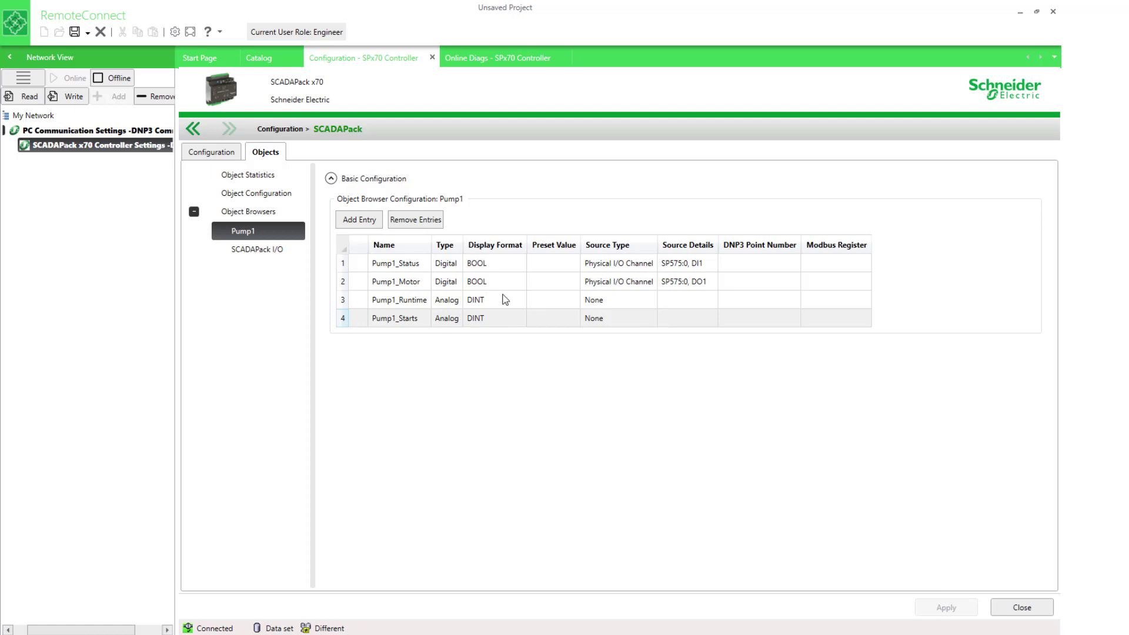
Step: Create an object browser named Pump2 and show its entry list
click(247, 211)
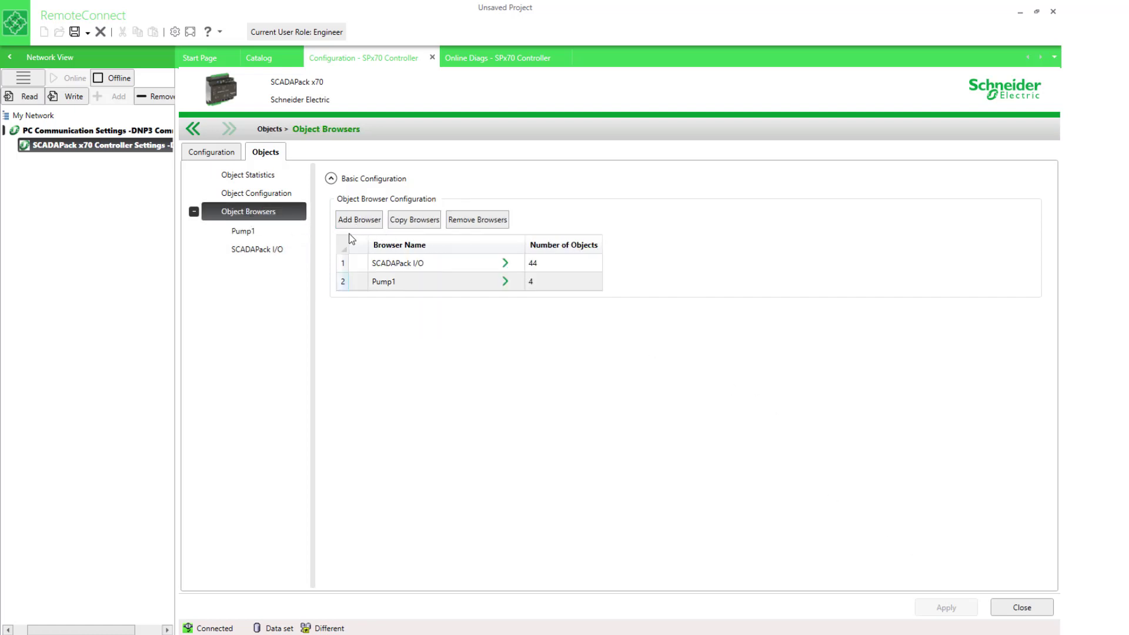
click(360, 220)
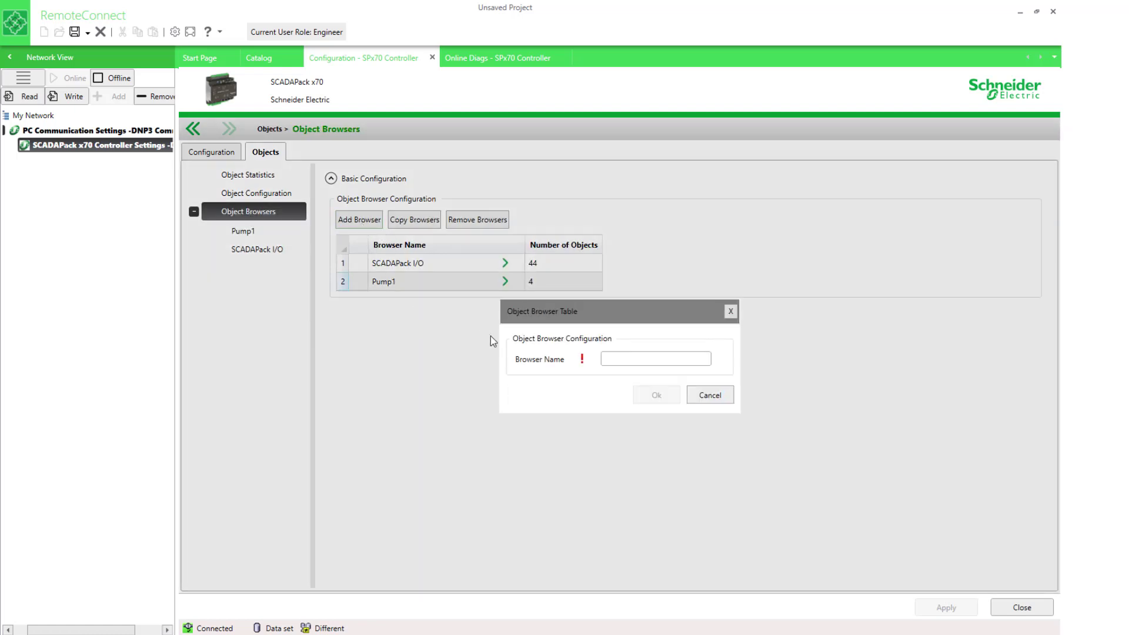
click(624, 359)
text(Pump2)
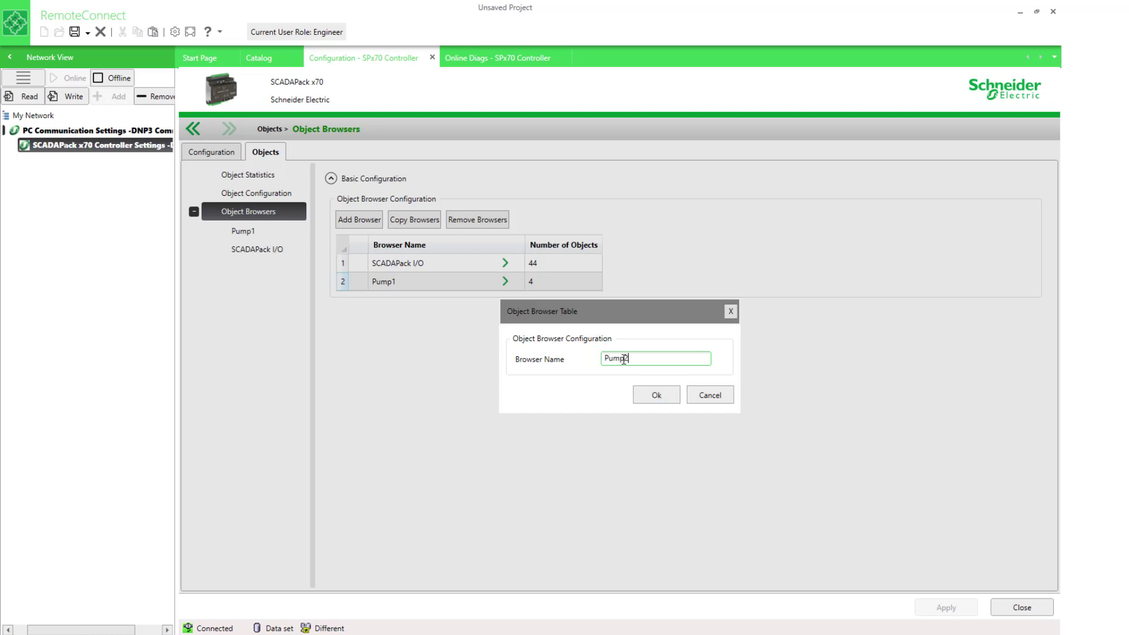
click(662, 397)
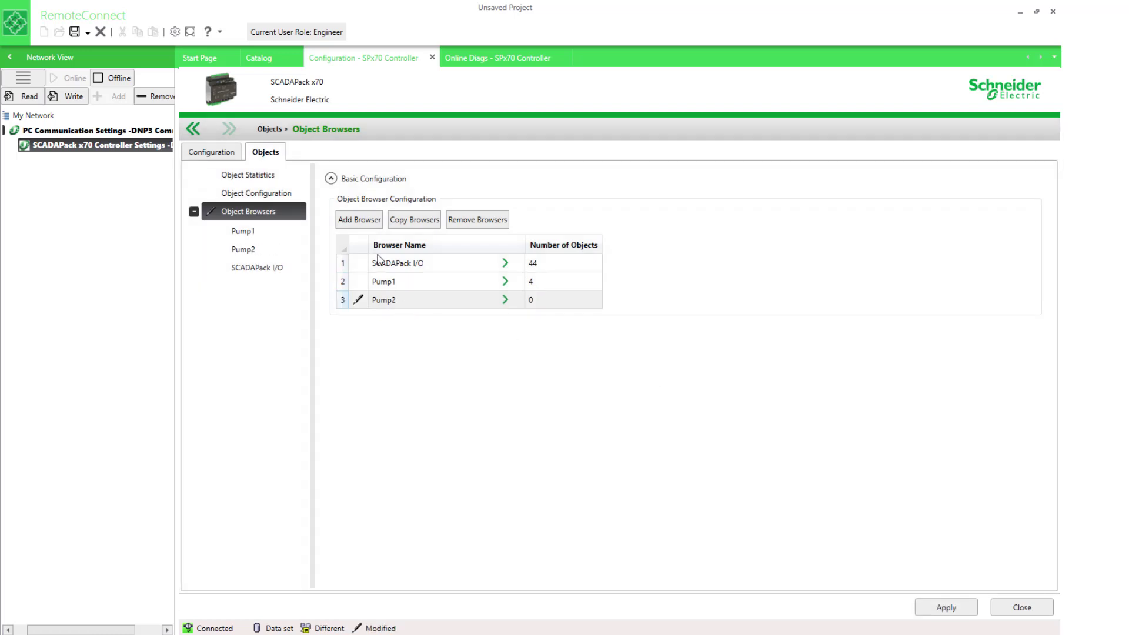
click(504, 299)
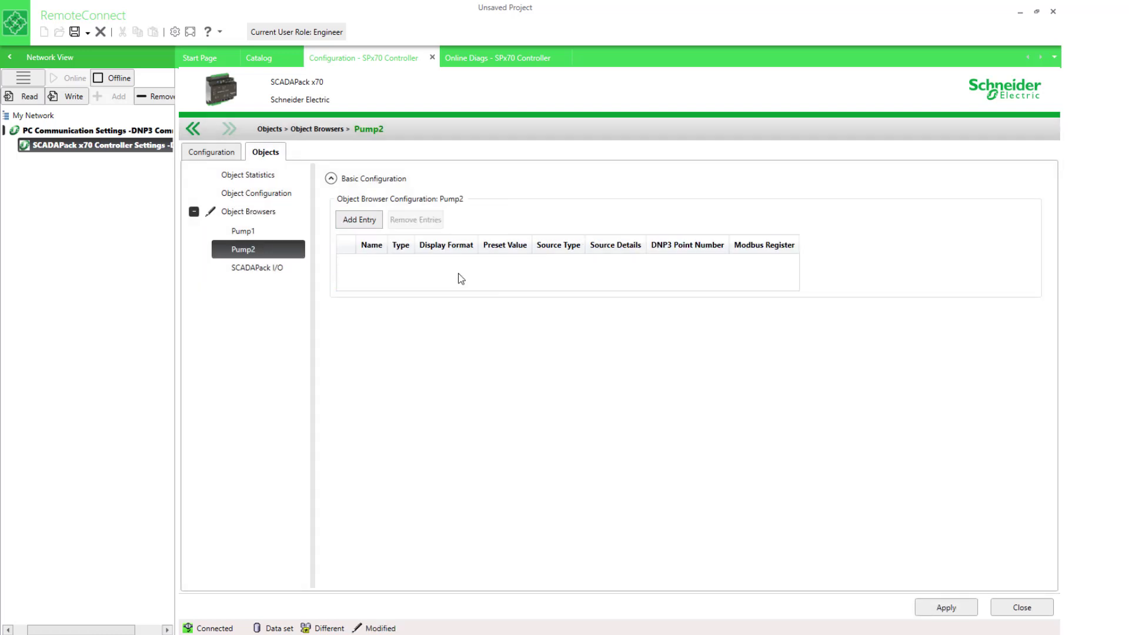
Step: Add all objects from the Pump2 group to the Pump2 browser and apply the change
click(359, 221)
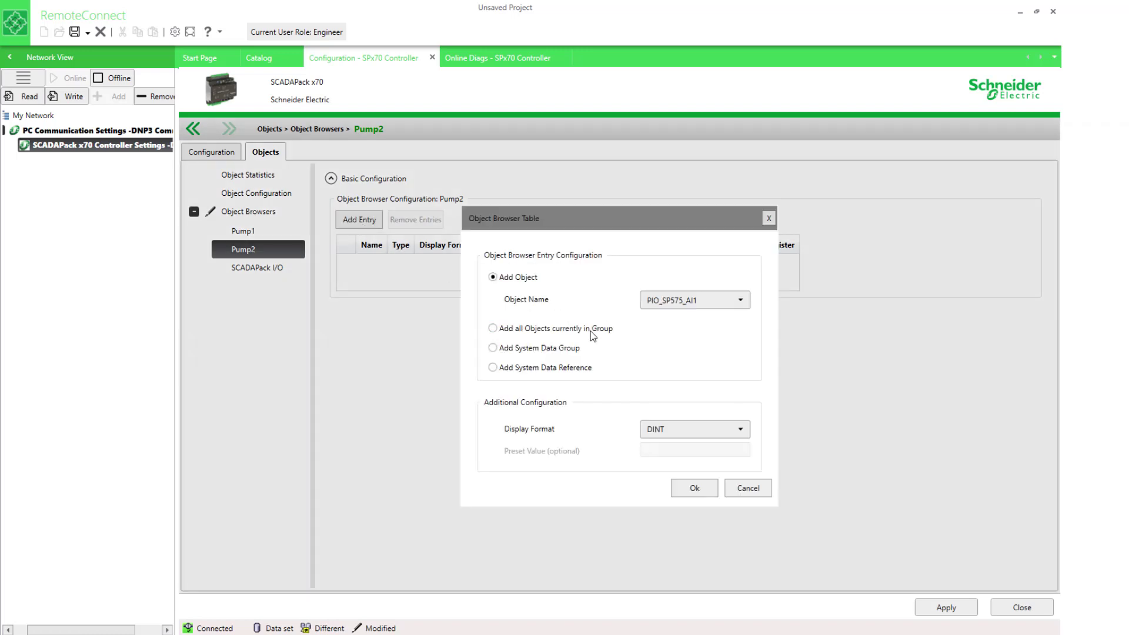
click(592, 330)
click(717, 319)
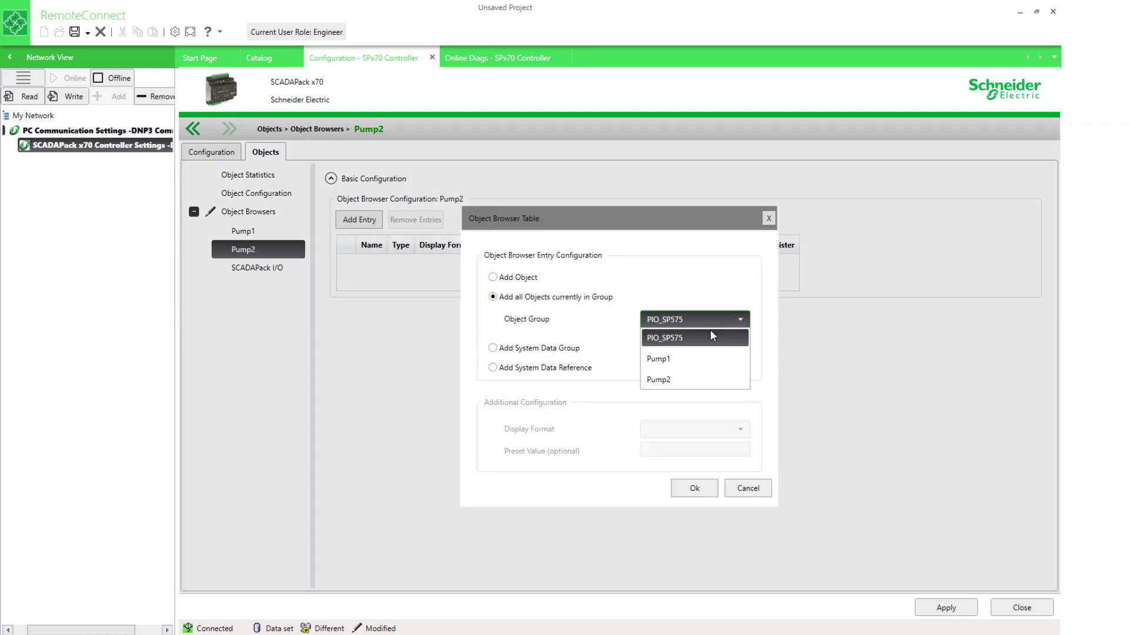
click(676, 380)
click(694, 488)
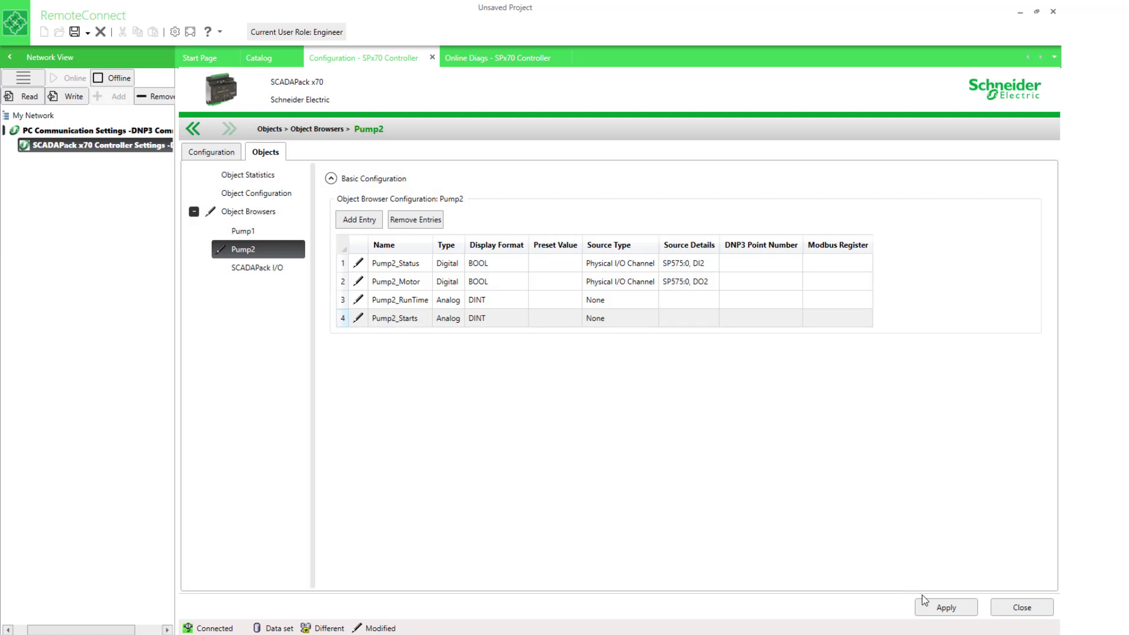
click(935, 606)
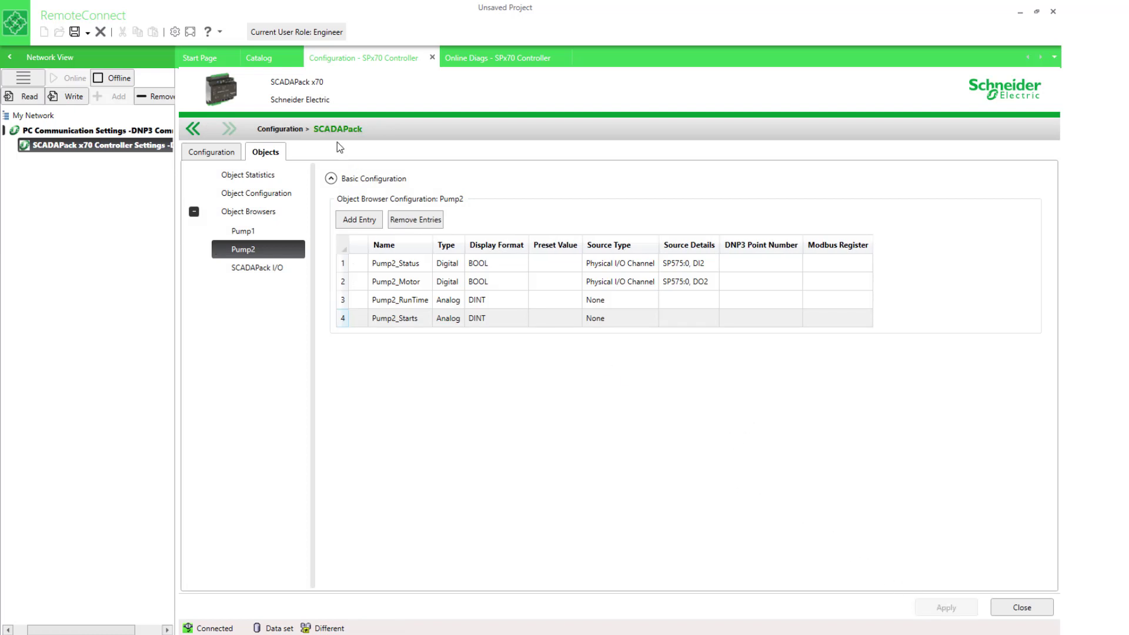
Step: In Online Diags, view the SCADAPack I/O browser, then the Pump1 browser's objects
click(474, 59)
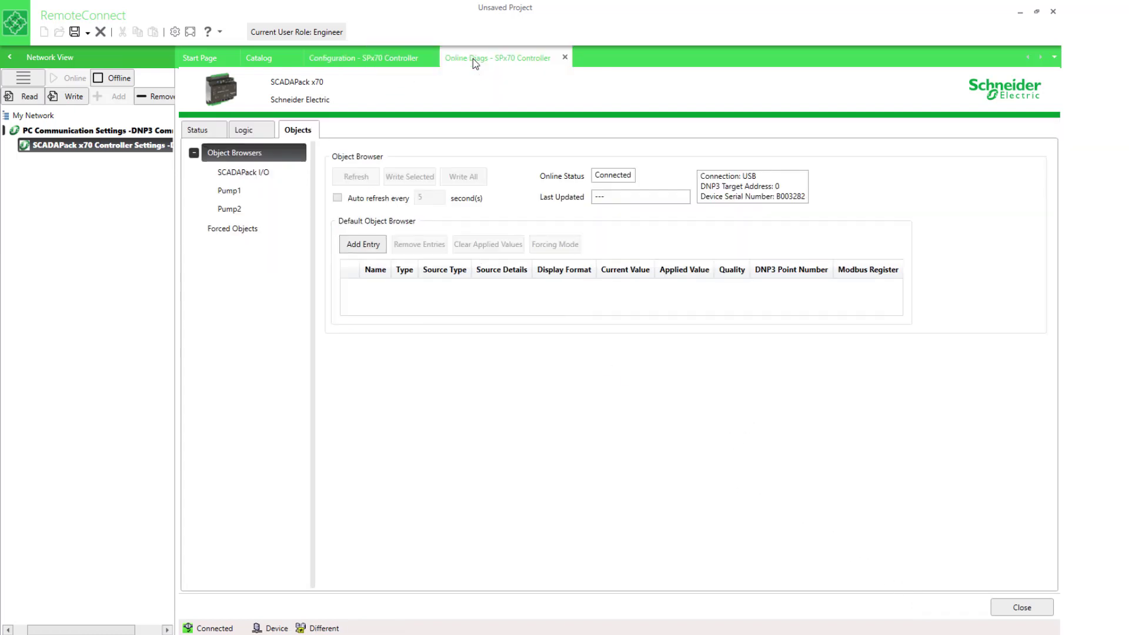
click(241, 173)
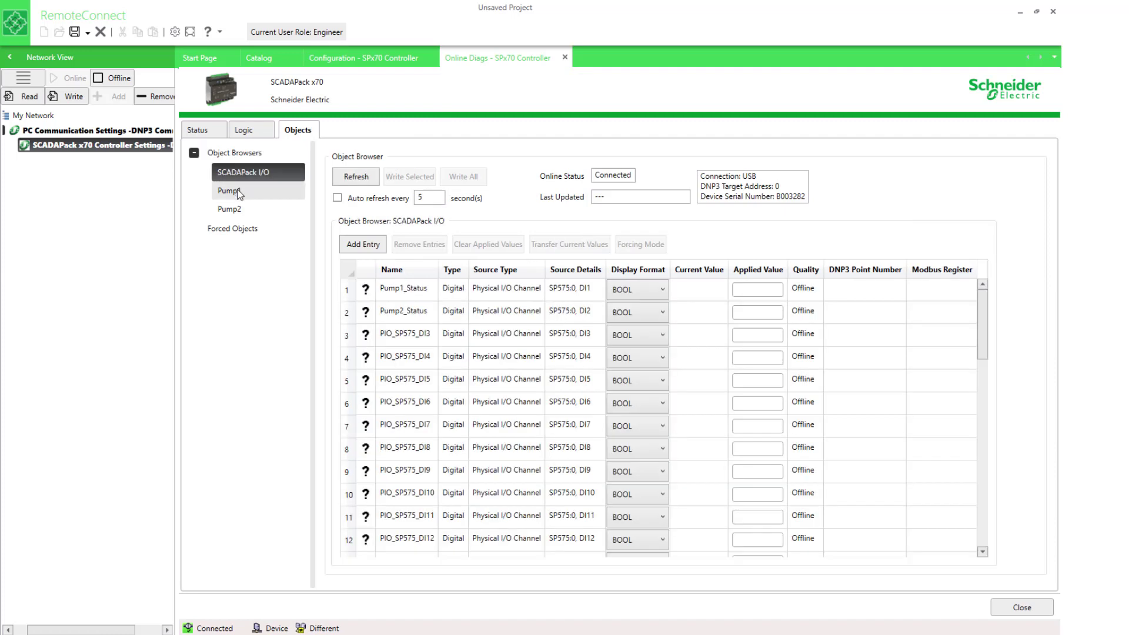
click(238, 191)
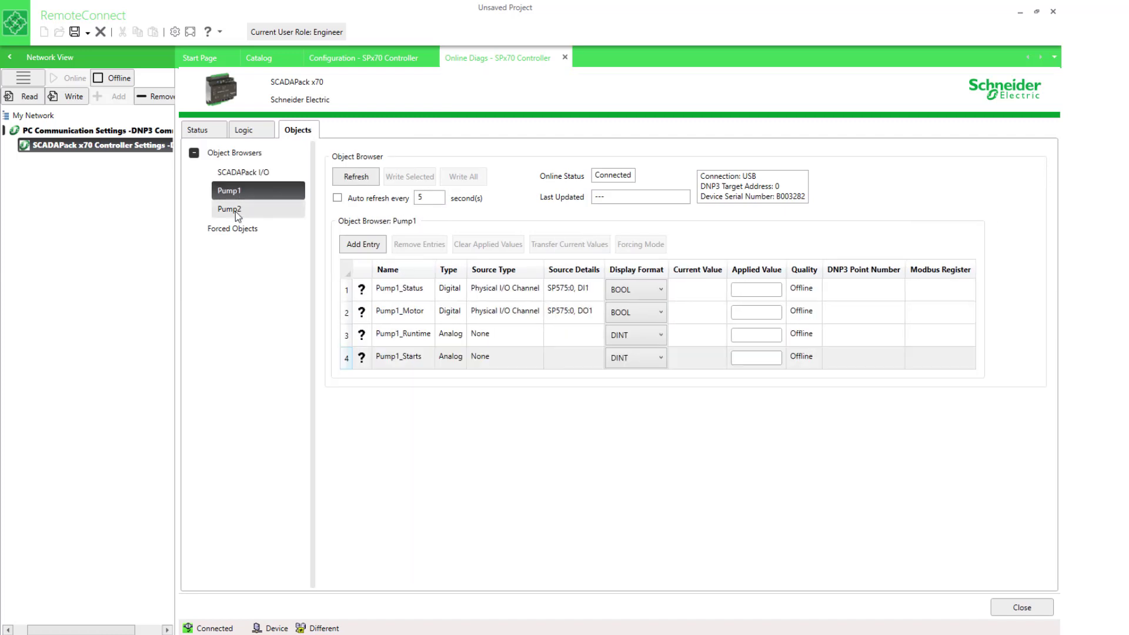